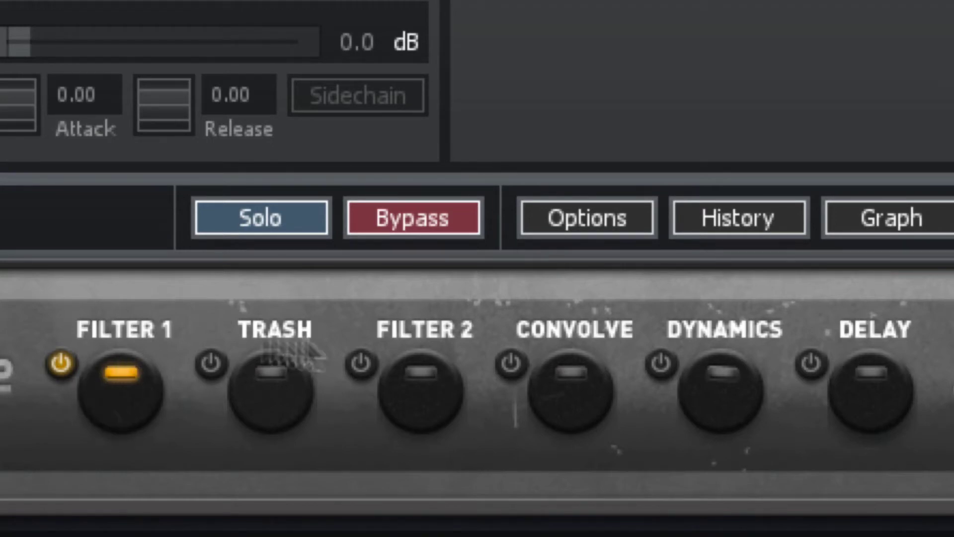
Glance at the Trash module, return to Filter 1 and show the filter info table
left_click(271, 388)
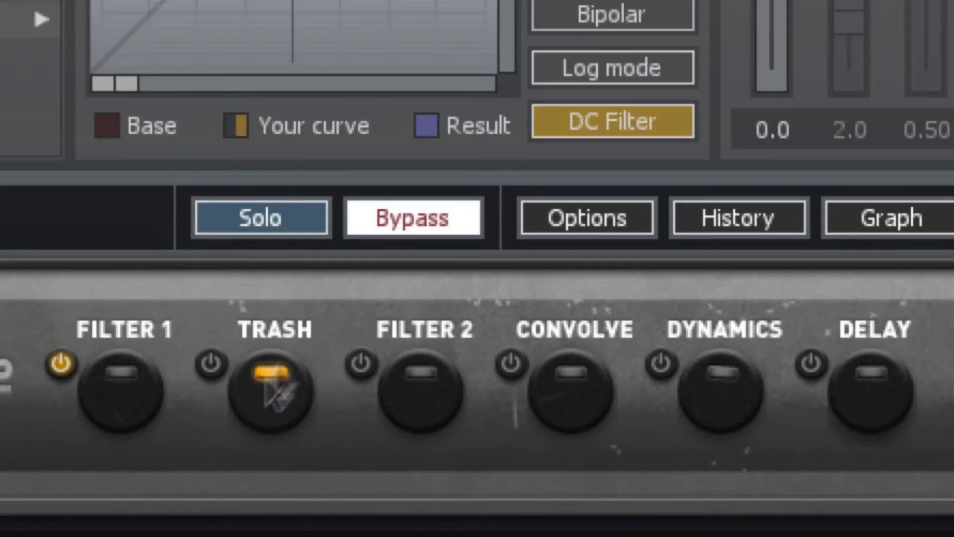
left_click(123, 384)
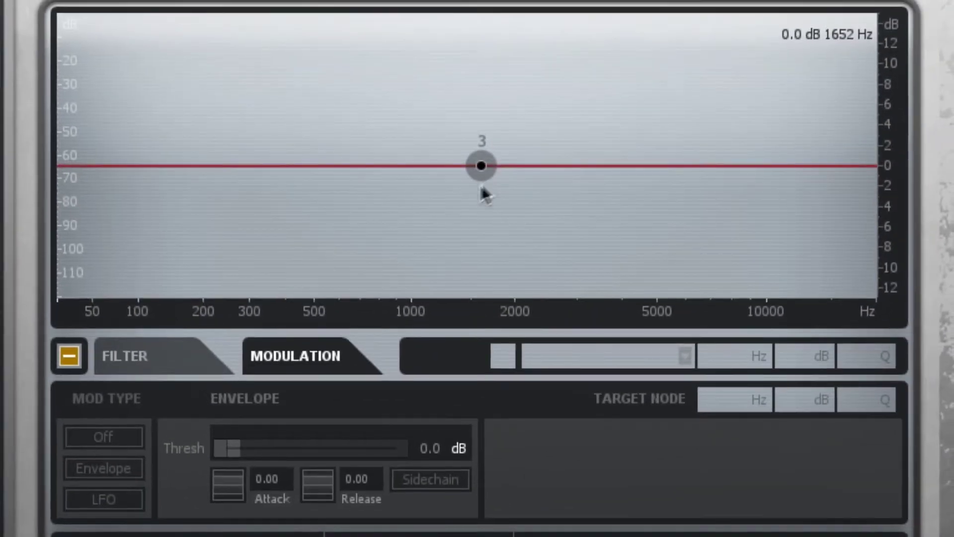
left_click(117, 358)
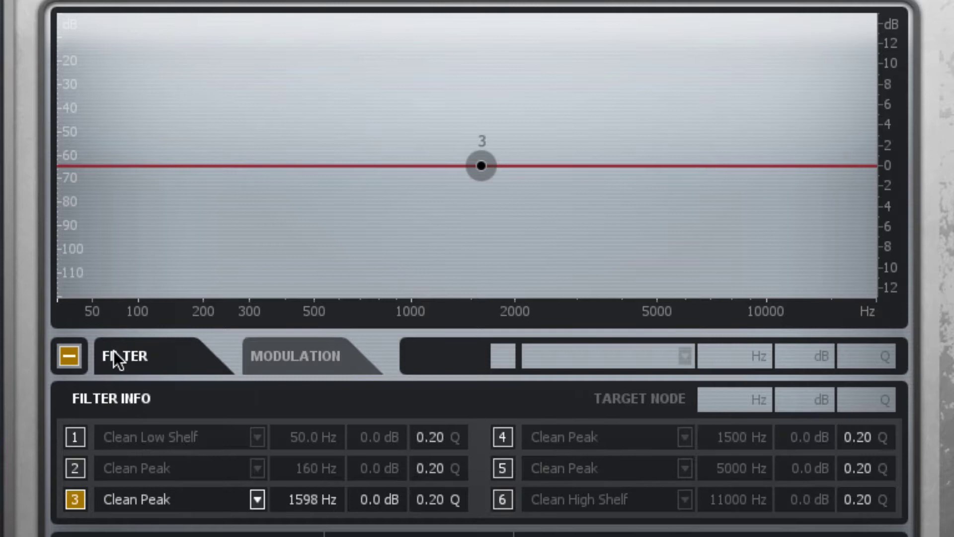
Toggle filters 2 and 4 on, then back off, leaving only filter 3 (Clean Peak 1598 Hz) enabled
left_click(75, 468)
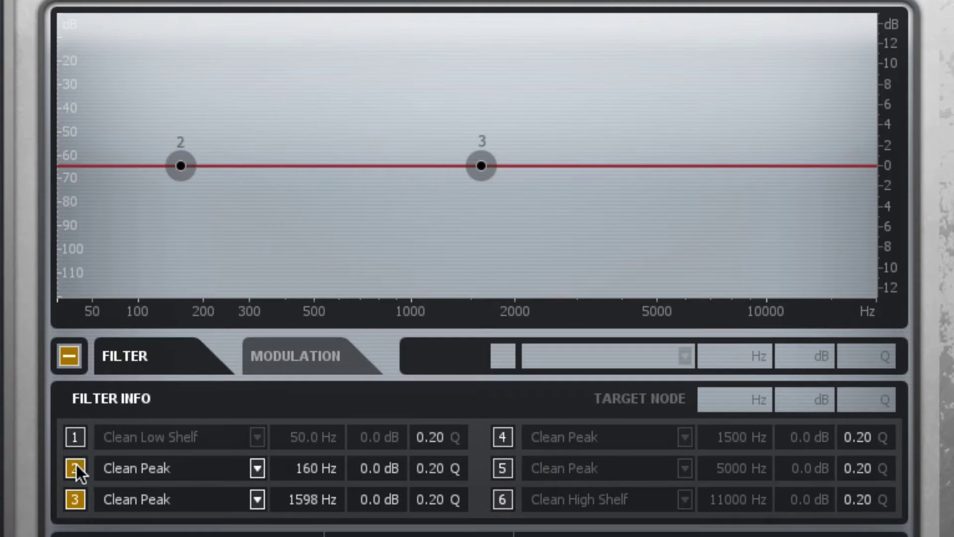
left_click(502, 437)
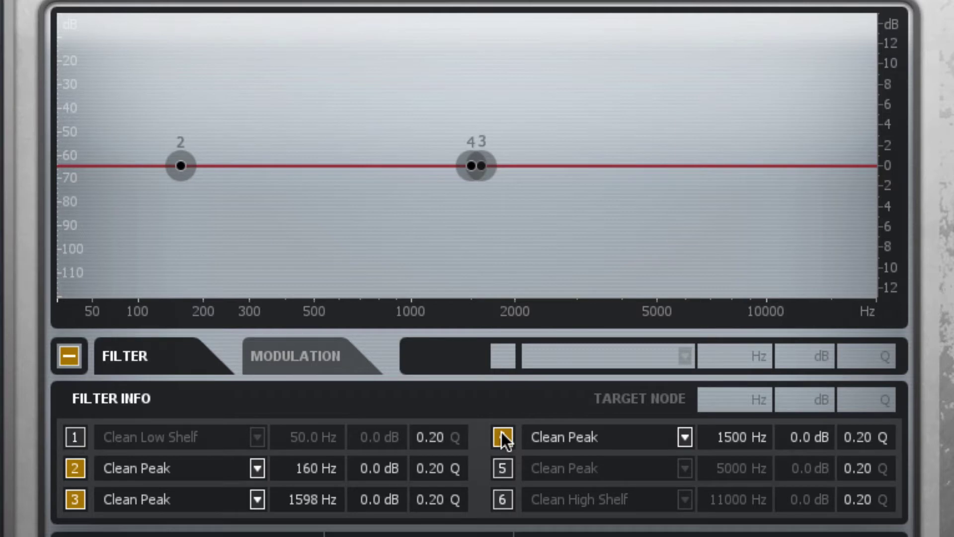
left_click(502, 437)
left_click(73, 467)
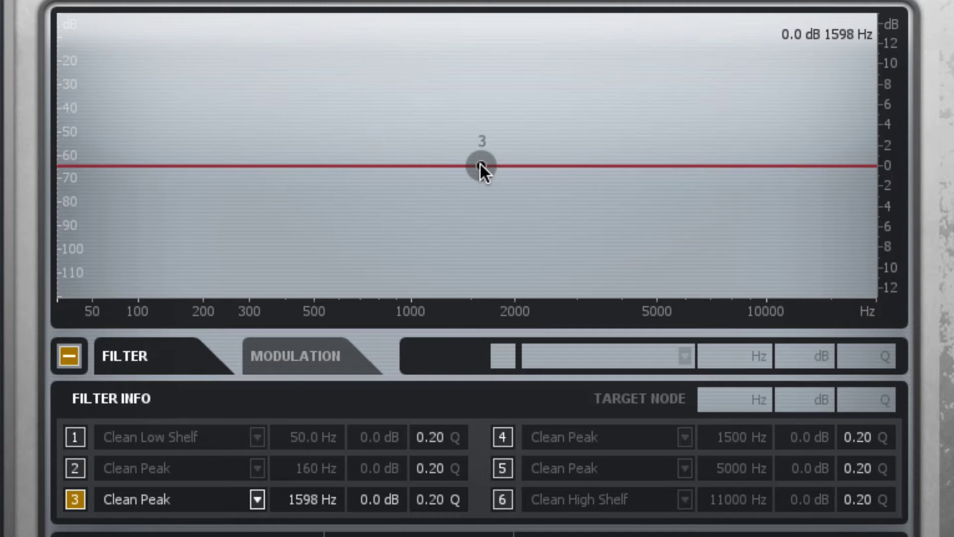
Sweep filter 3 through boosts and cuts, bypass-comparing, ending at 763 Hz, -0.1 dB, Q 2.1
left_click_drag(480, 165, 428, 164)
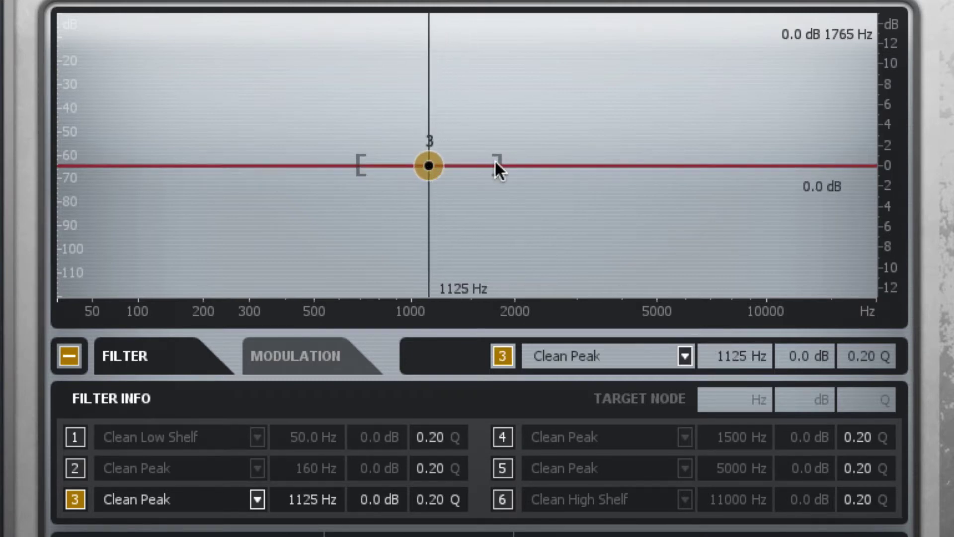
mouse_move(495, 165)
left_mouse_down()
mouse_move(439, 164)
mouse_move(433, 114)
mouse_move(477, 116)
left_mouse_up()
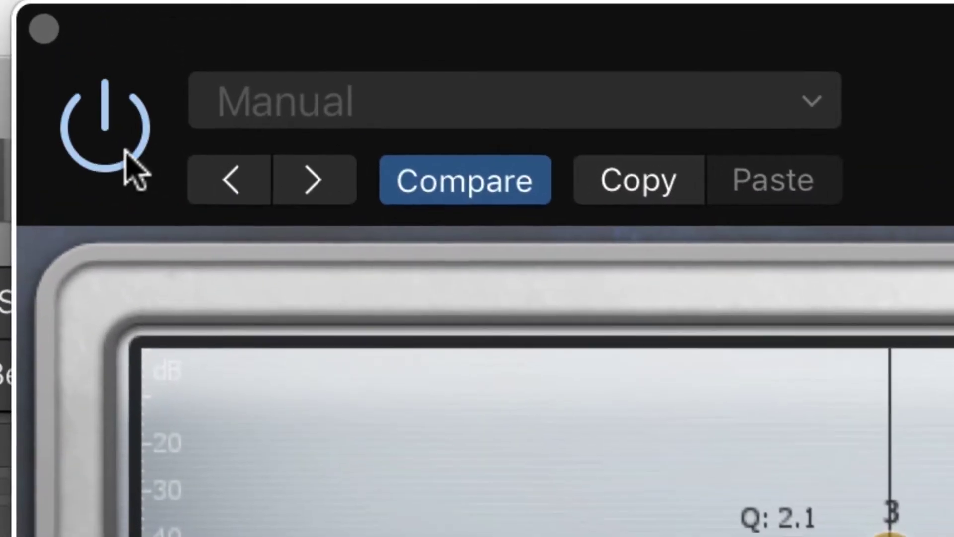
left_click(119, 149)
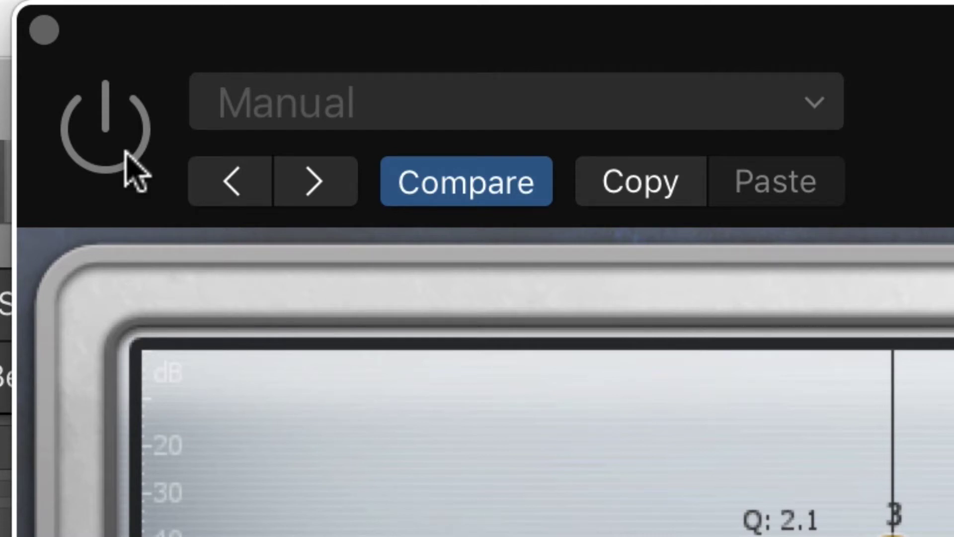
left_click(119, 150)
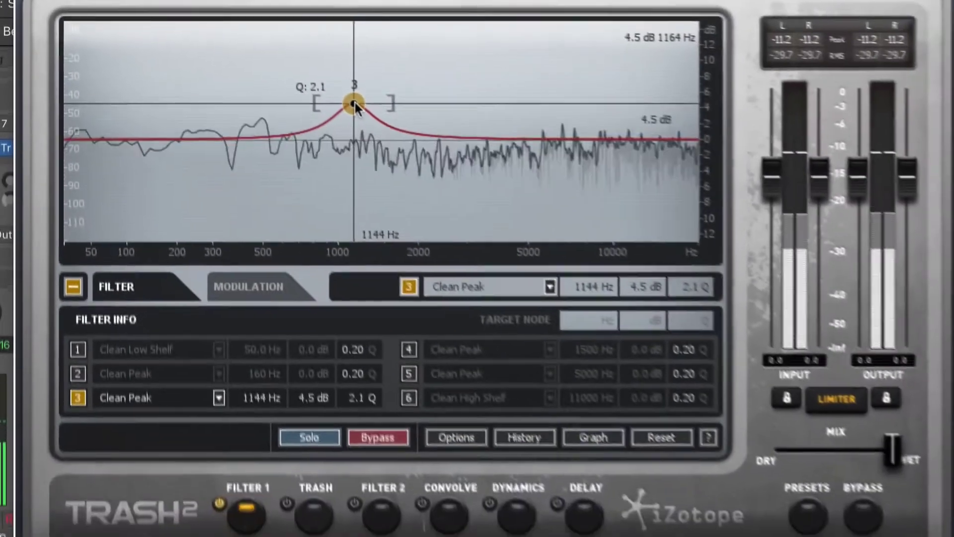
mouse_move(355, 103)
left_mouse_down()
mouse_move(389, 66)
mouse_move(369, 197)
mouse_move(293, 193)
left_mouse_up()
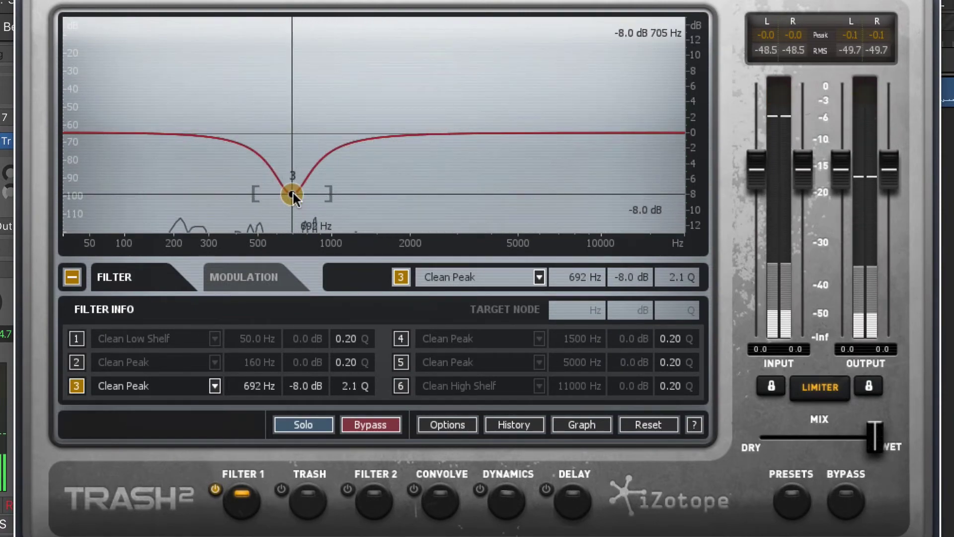
left_click_drag(293, 193, 303, 131)
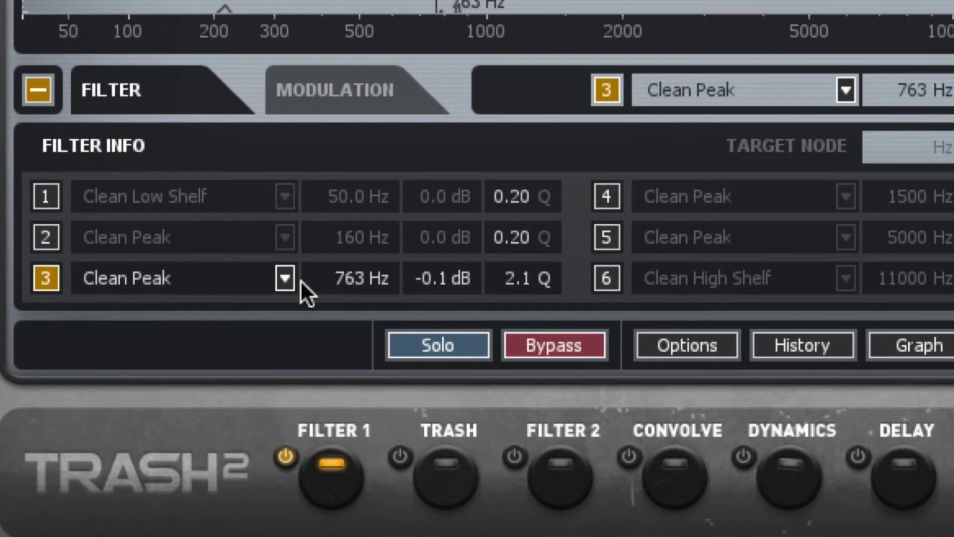
Make filter 3 a Saturated LP and raise its cutoff to 1164 Hz with 0.62 Rez
left_click(284, 276)
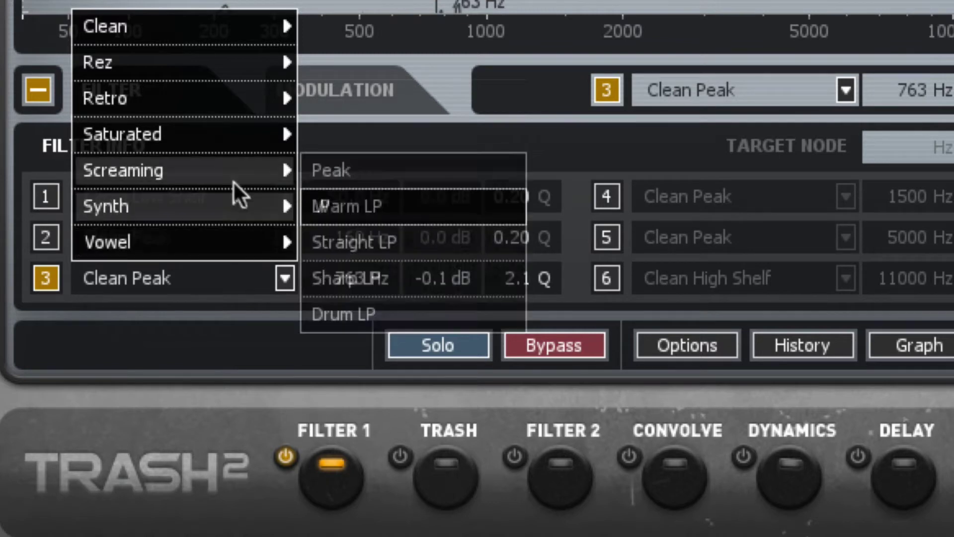
mouse_move(123, 135)
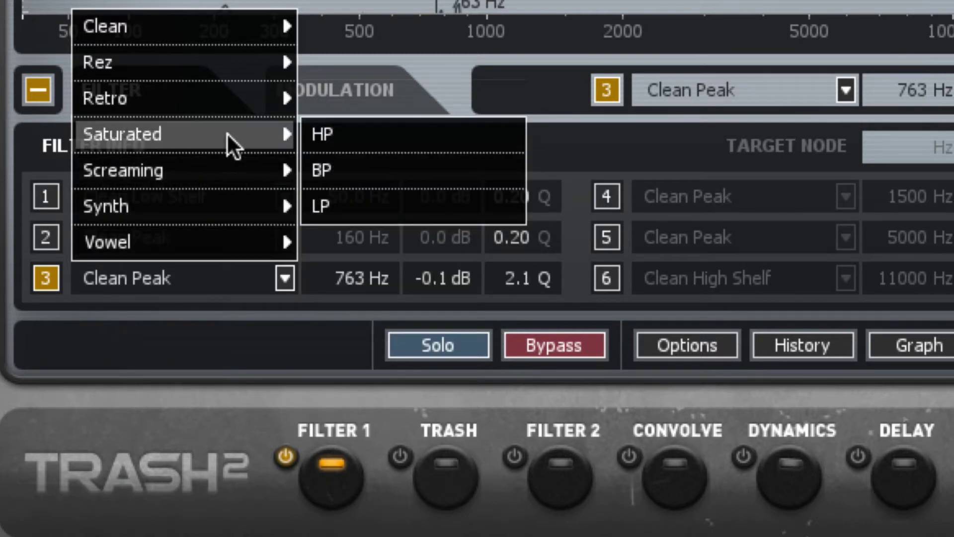
left_click(492, 206)
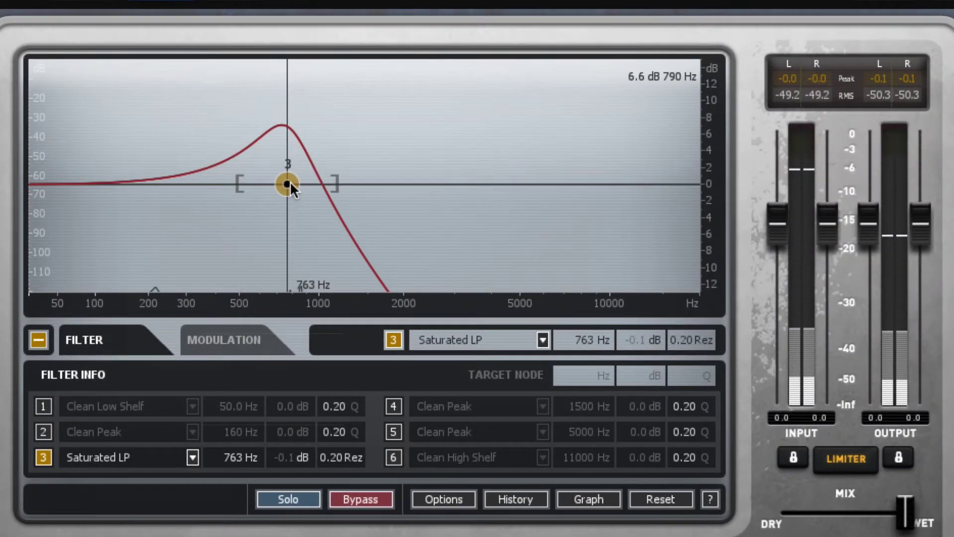
mouse_move(290, 183)
left_mouse_down()
mouse_move(447, 183)
mouse_move(337, 182)
left_mouse_up()
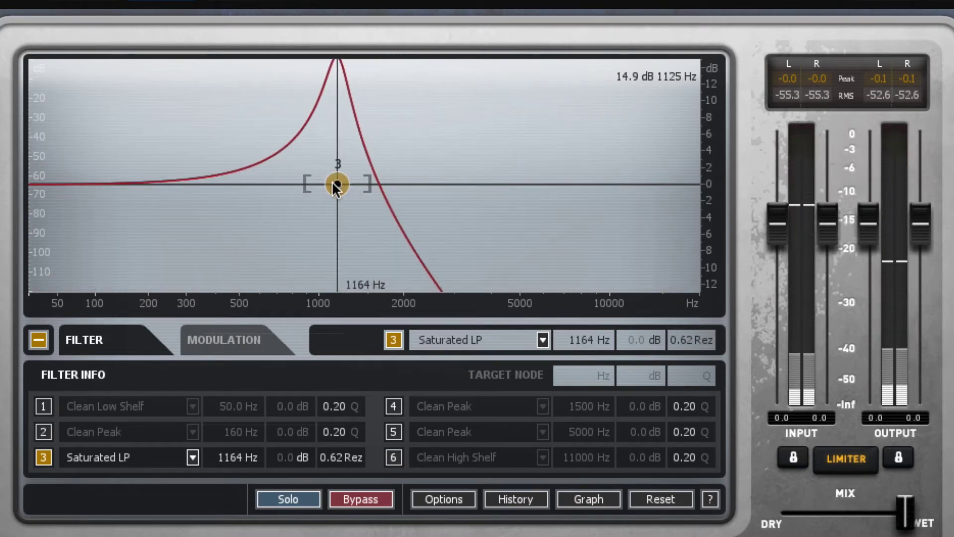
Pull filter 3's resonance down to 0.00, leaving the cutoff near 1298 Hz
mouse_move(365, 181)
left_mouse_down()
mouse_move(393, 186)
mouse_move(351, 182)
left_mouse_up()
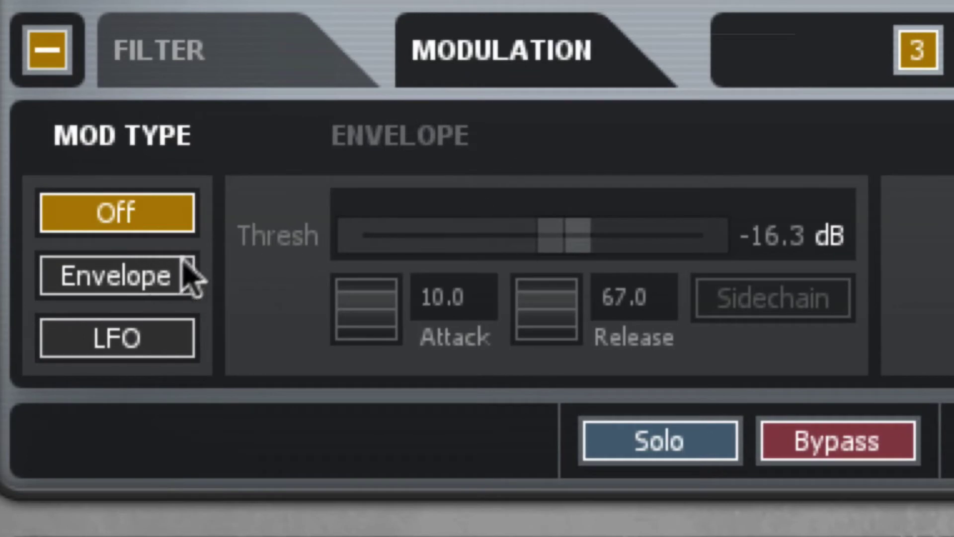
Modulate filter 3 with a tempo-synced LFO at rate 2, keeping the Sine shape
left_click(148, 344)
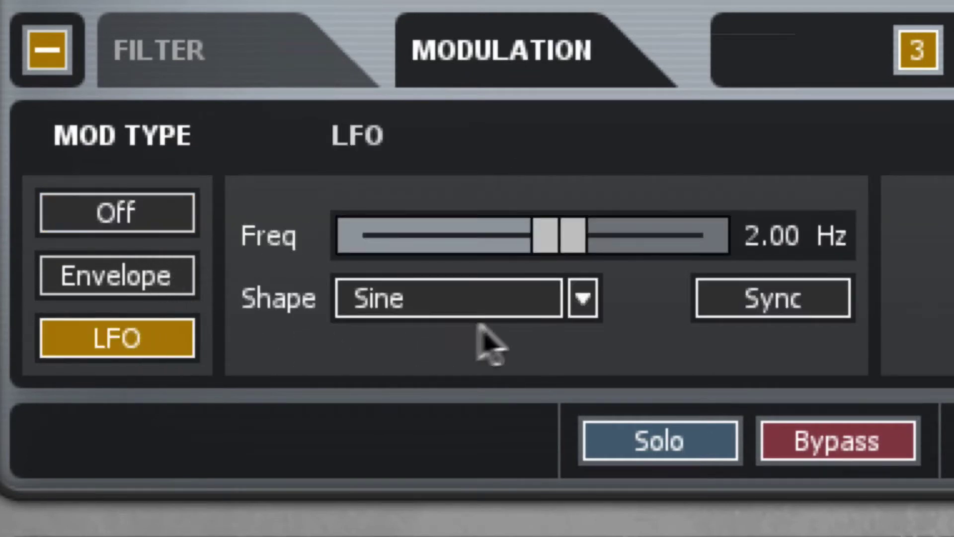
left_click(749, 304)
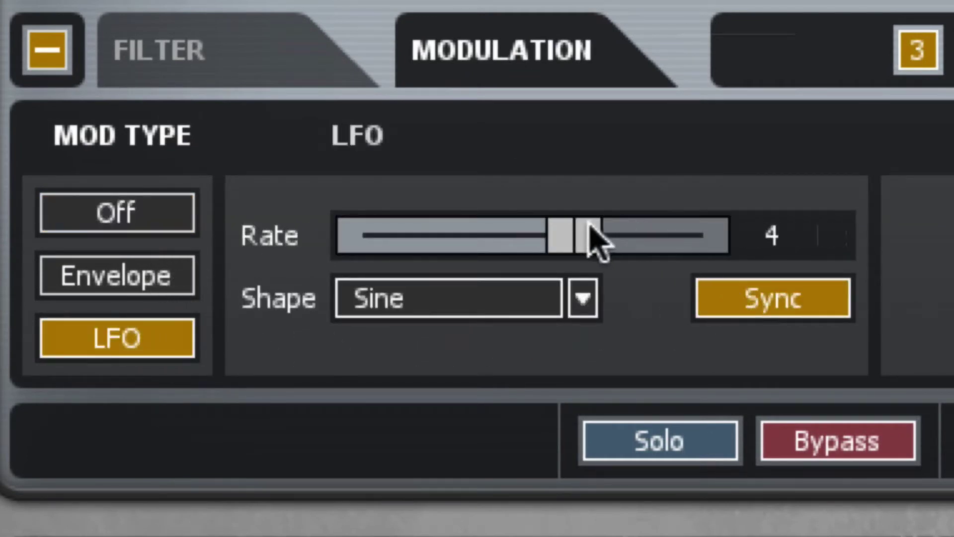
mouse_move(585, 236)
left_mouse_down()
mouse_move(540, 237)
mouse_move(644, 238)
left_mouse_up()
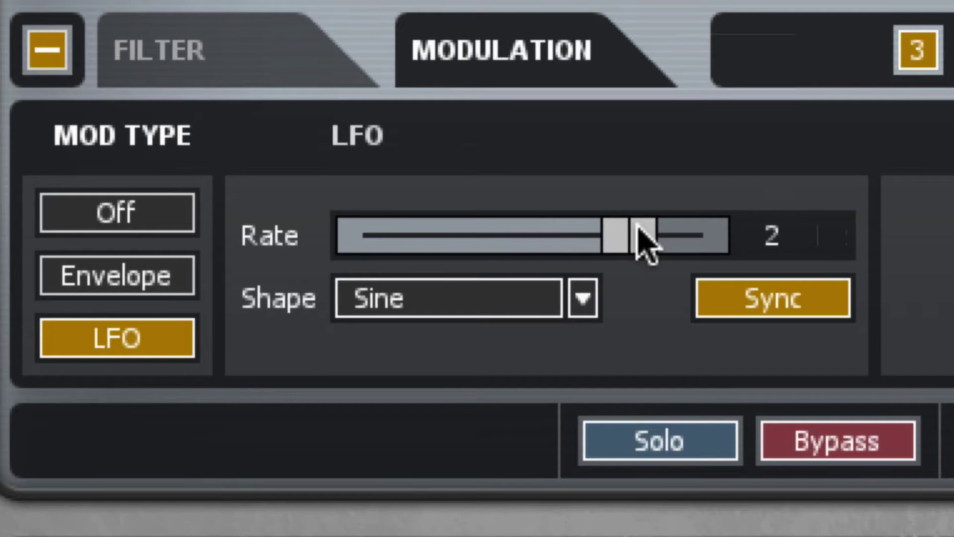
left_click(402, 302)
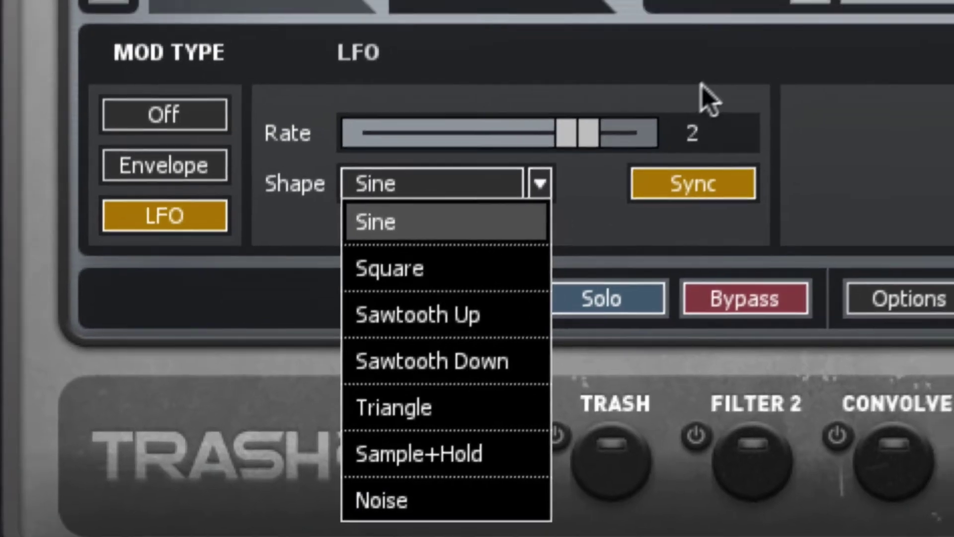
Compare the 1298 Hz filter node and 359 Hz target curves, then raise the filter node's Rez to 0.10
left_click(701, 85)
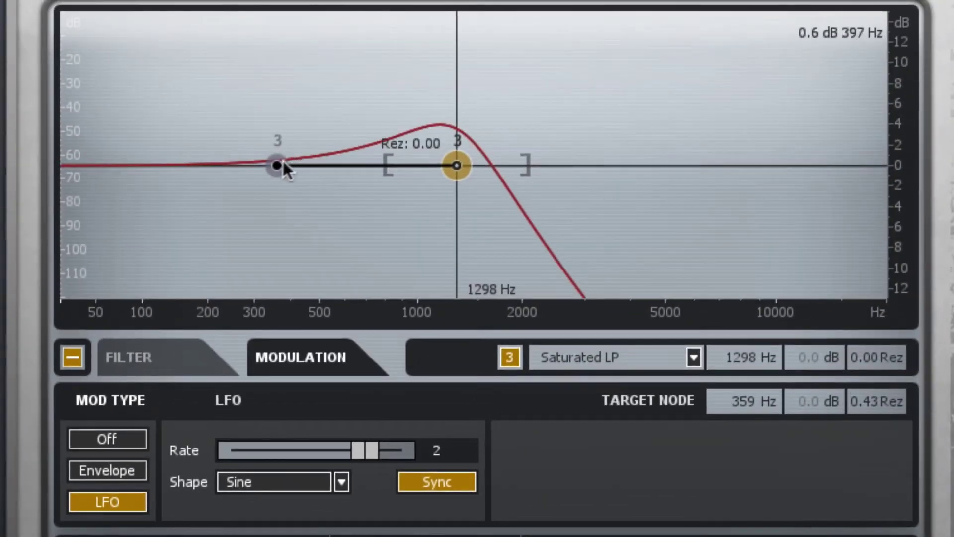
left_click(275, 165)
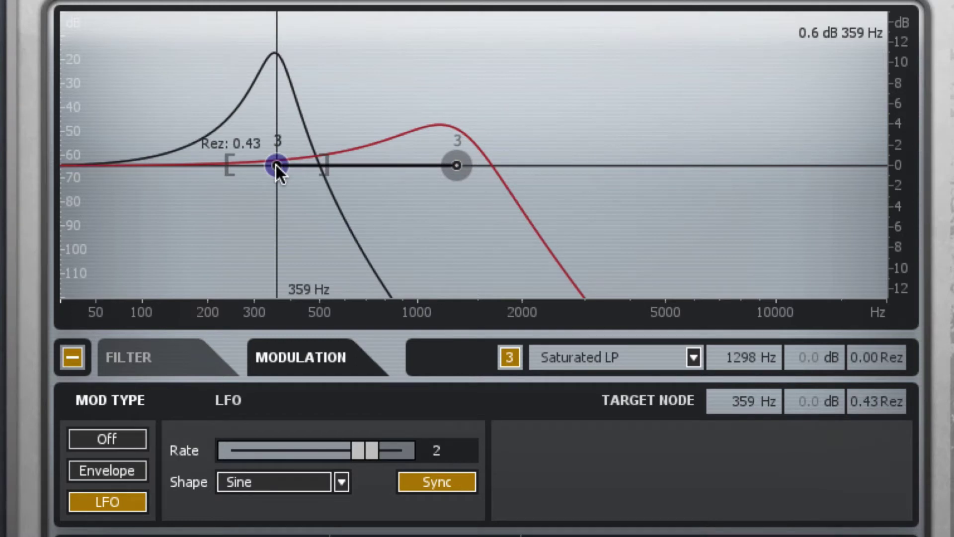
left_click(456, 165)
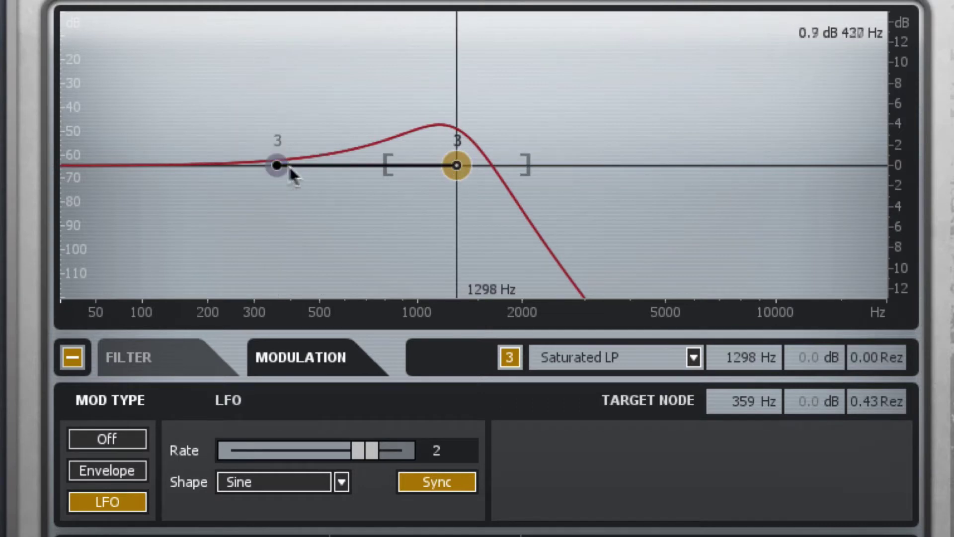
left_click(276, 165)
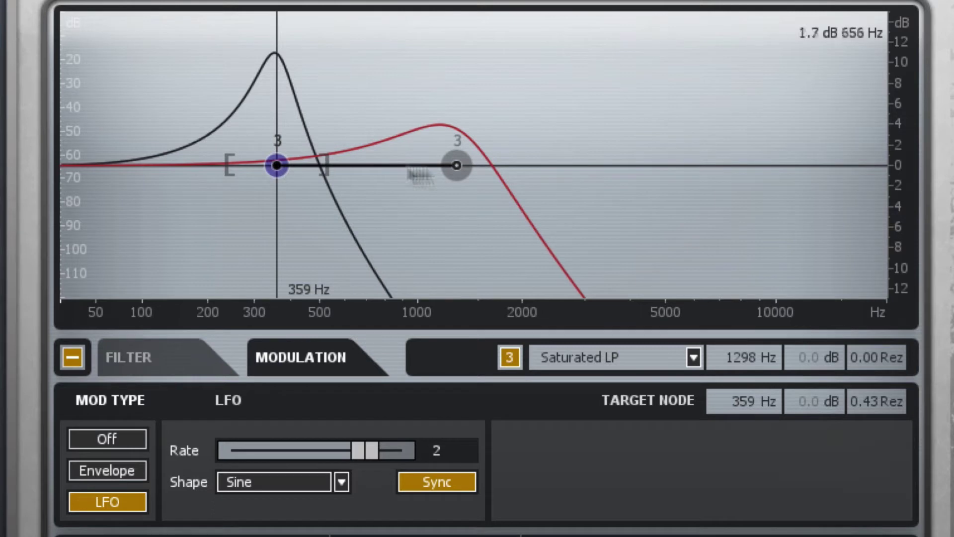
left_click(457, 165)
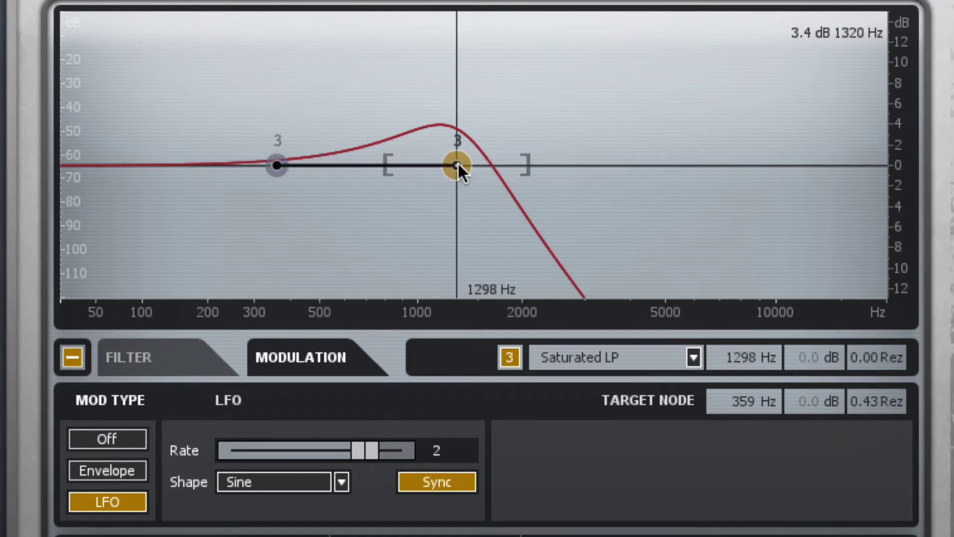
left_click(276, 163)
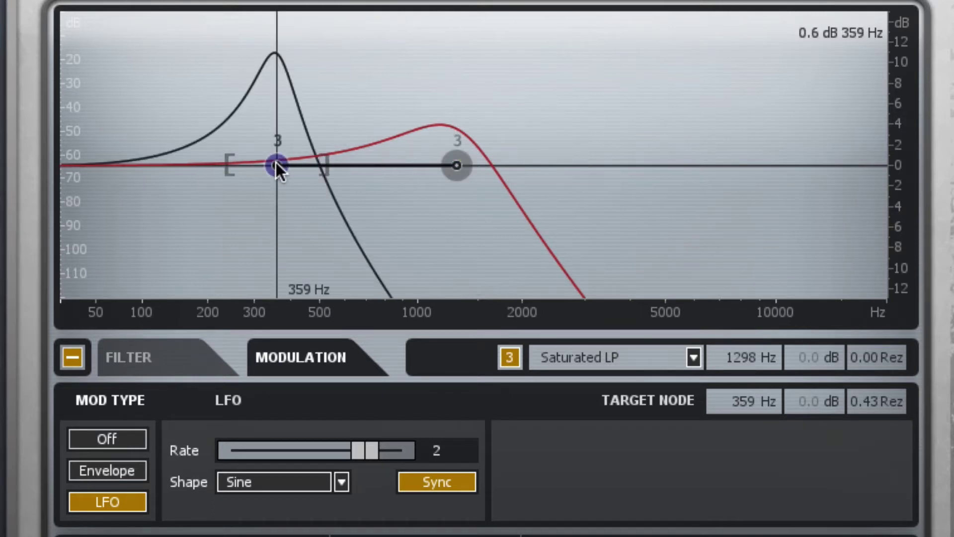
left_click(456, 164)
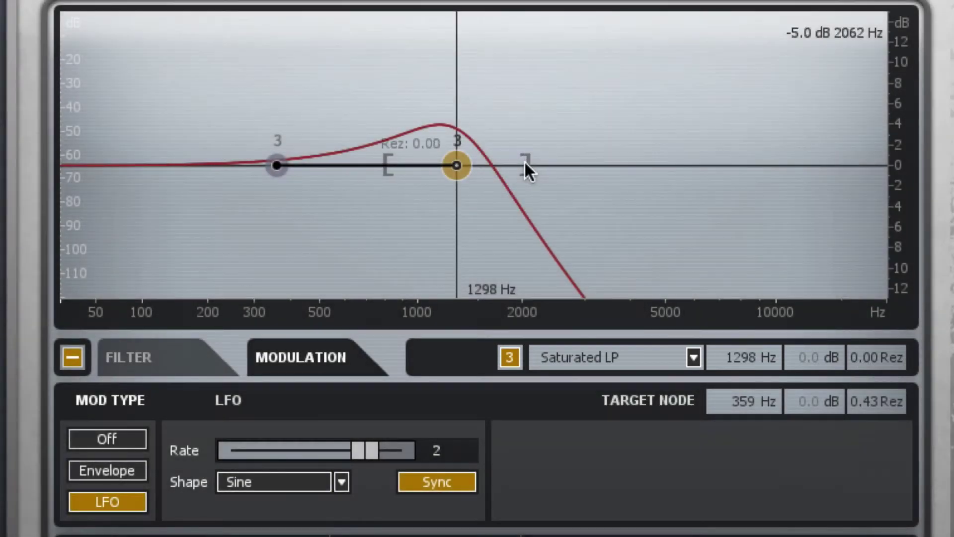
left_click_drag(526, 164, 519, 158)
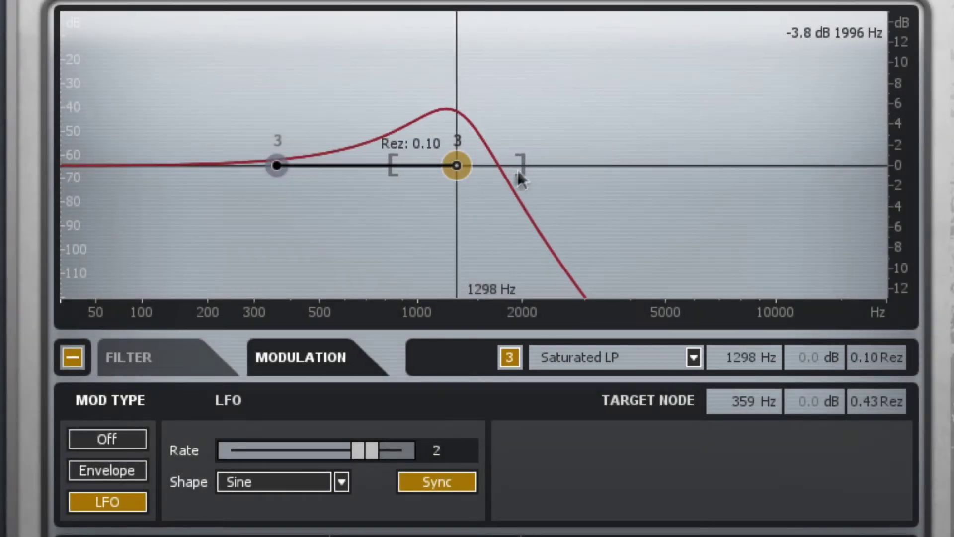
left_click(276, 162)
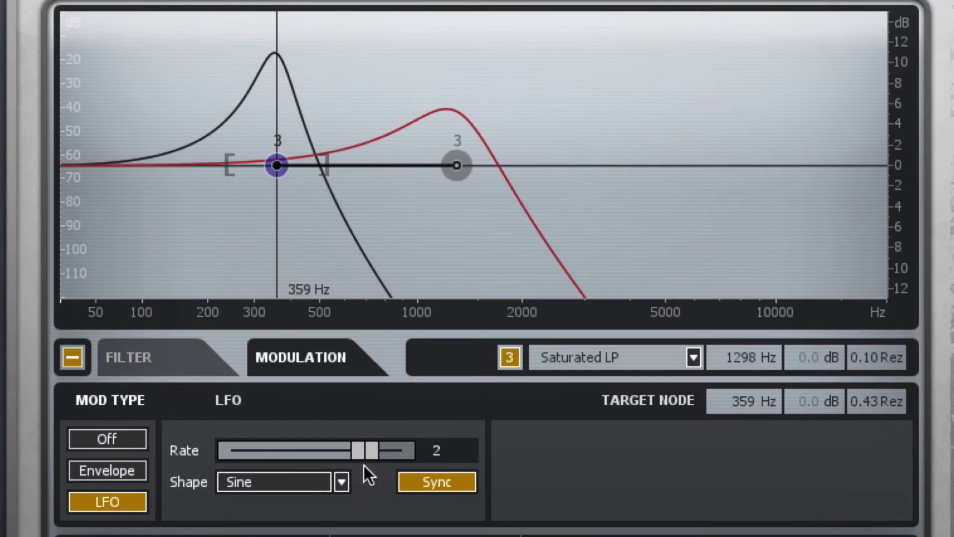
Start playback and slow the synced LFO rate from 2 to 1
key("space")
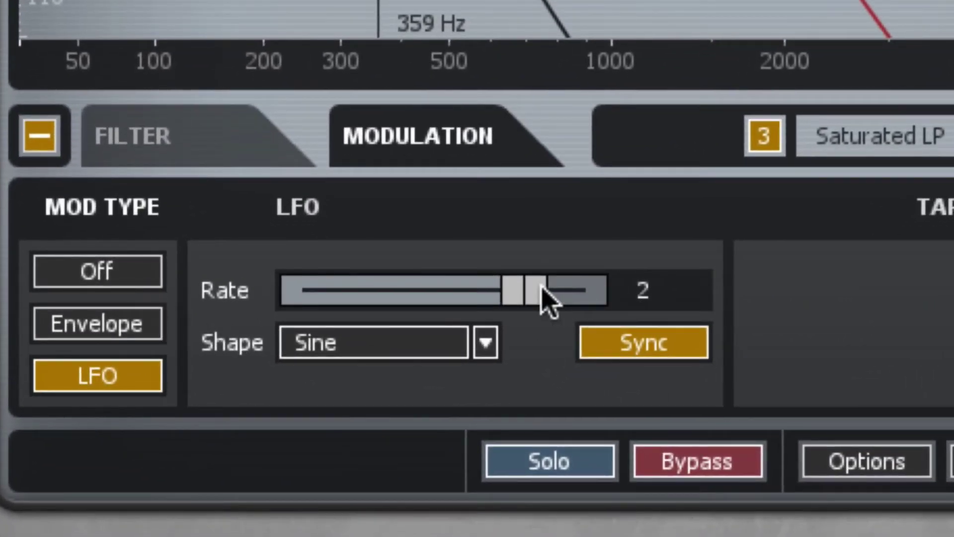
left_click_drag(538, 293, 560, 298)
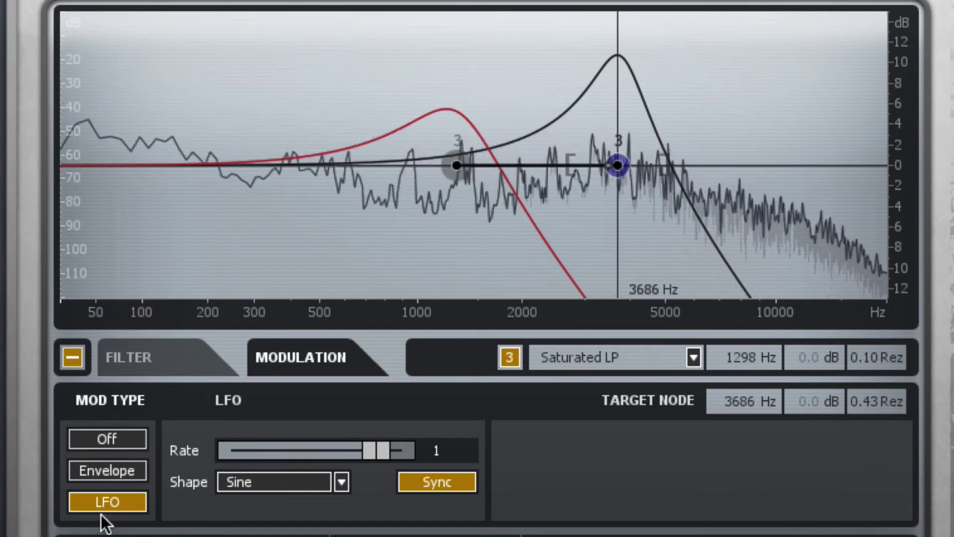
Switch filter 3's modulation to the envelope follower and compare the filter and target nodes
left_click(114, 470)
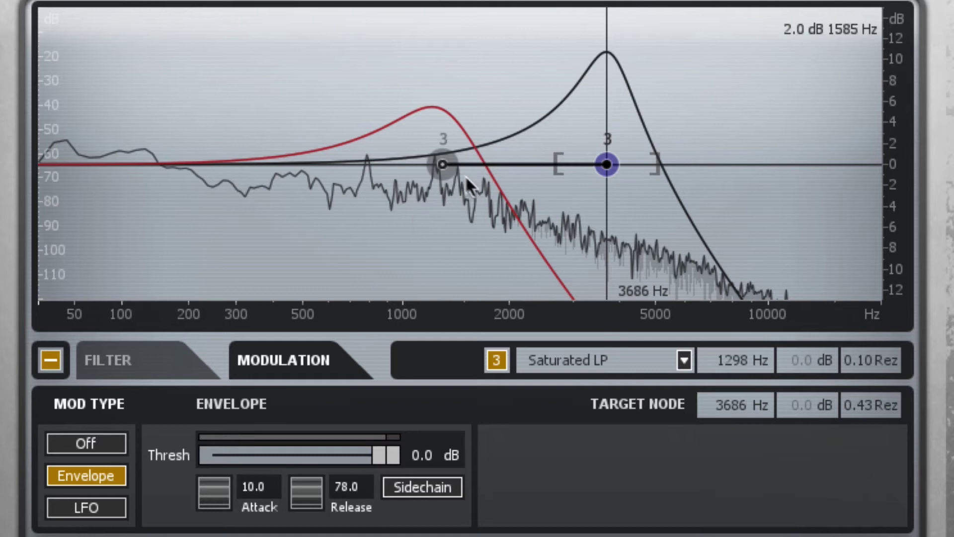
left_click(444, 165)
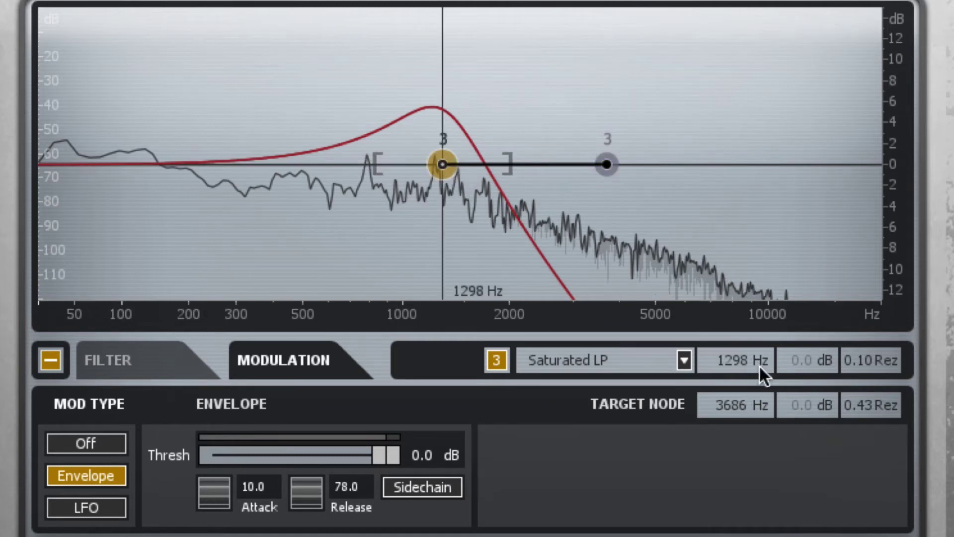
left_click(607, 166)
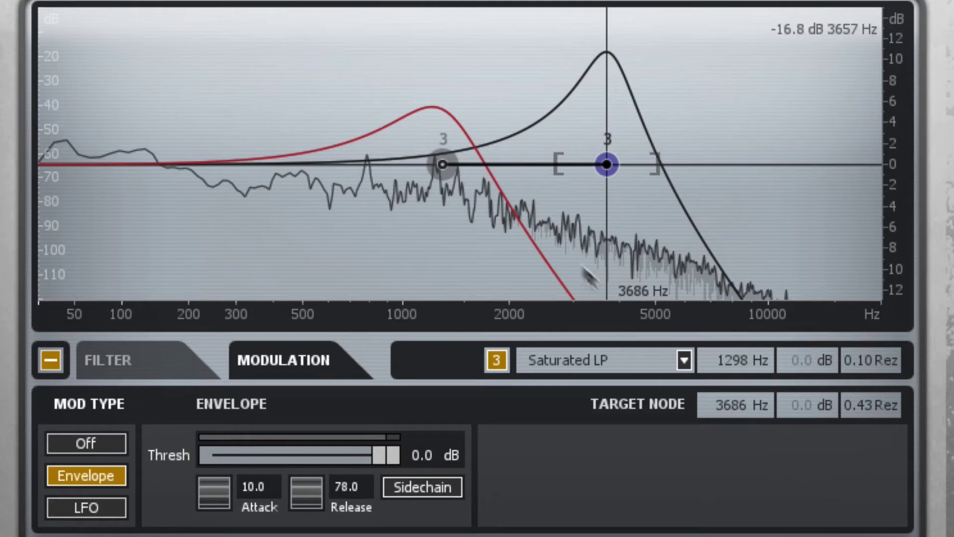
left_click(445, 165)
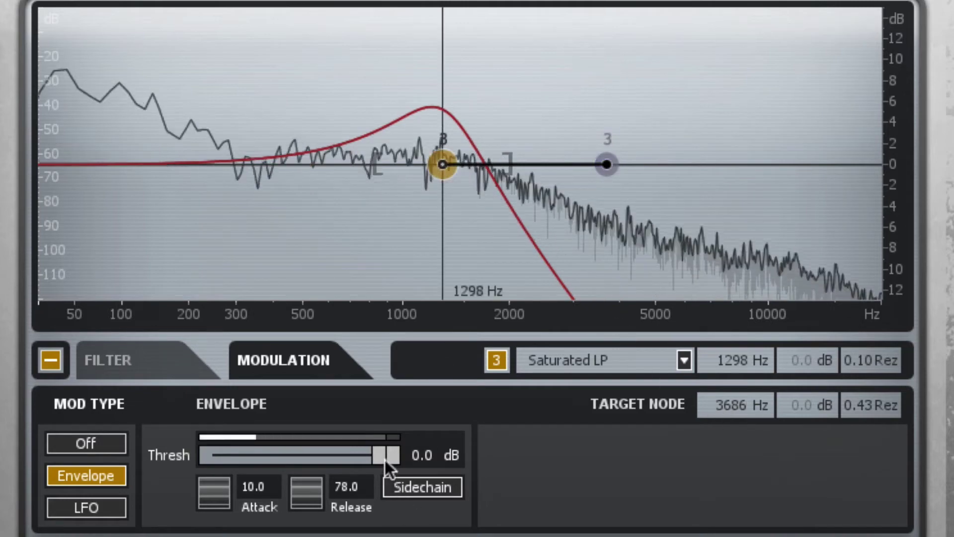
Lower the envelope threshold to -17.5 dB and move the target node up to 7237 Hz
left_click_drag(382, 452, 306, 450)
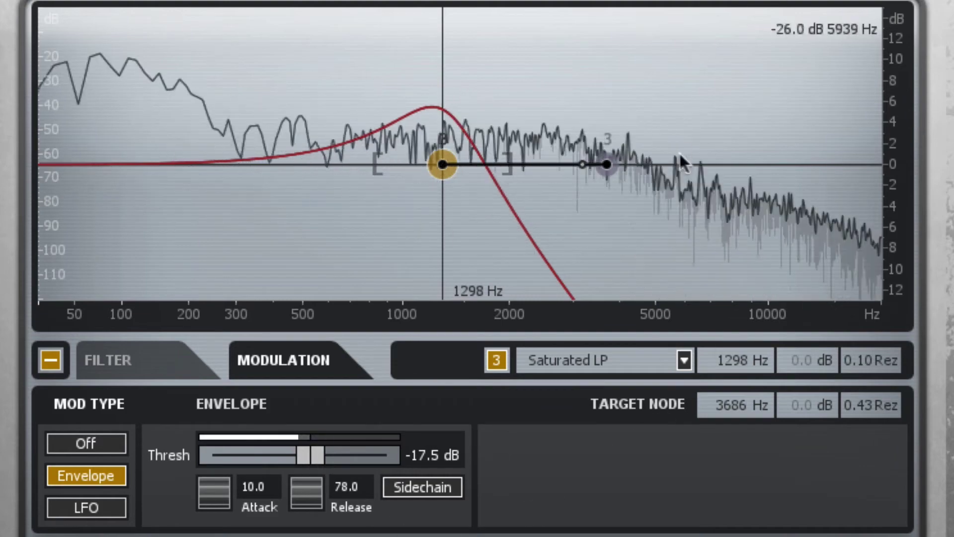
left_click_drag(602, 159, 710, 161)
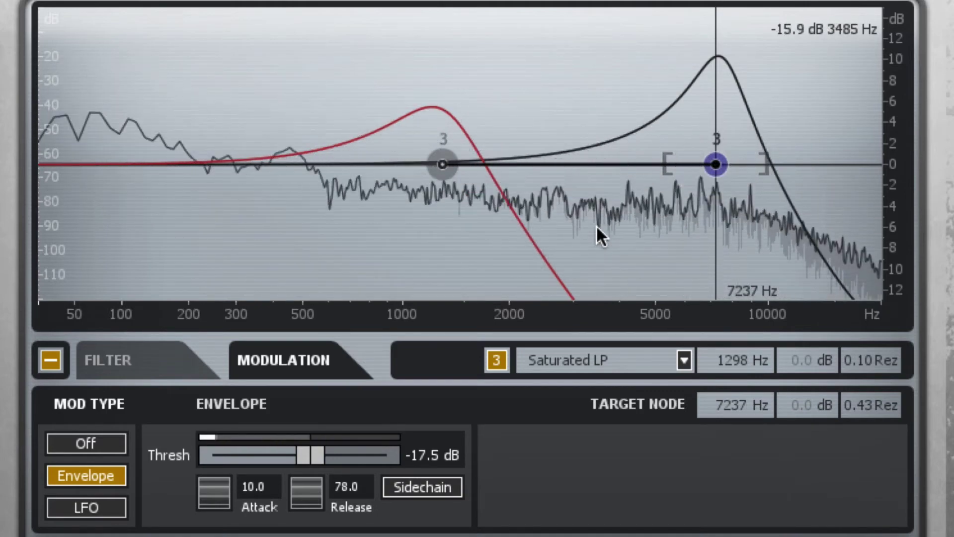
left_click(441, 160)
Change the node to a Clean Peak with Q 2.9 and cut the target node into a narrow dip below 0 dB
right_click(441, 160)
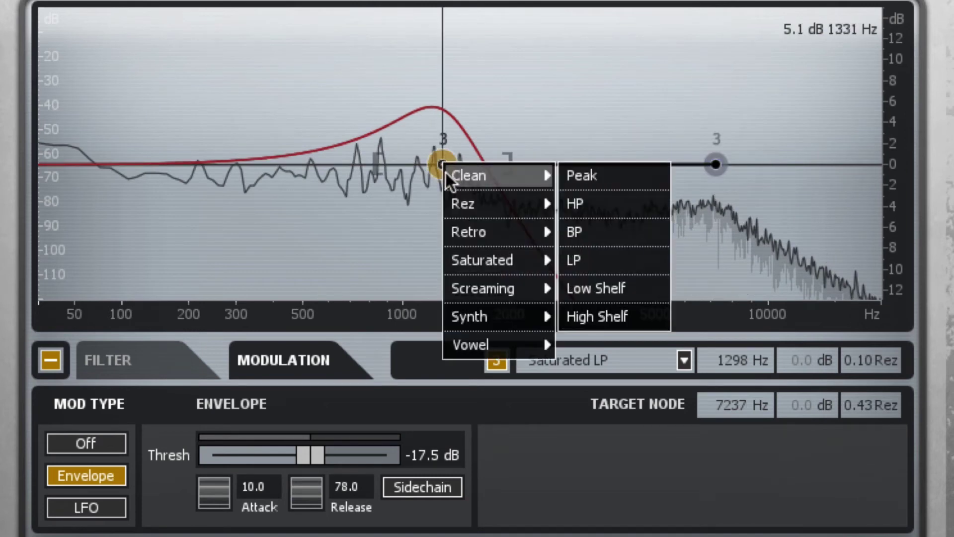
left_click(578, 173)
mouse_move(513, 164)
left_mouse_down()
mouse_move(487, 161)
mouse_move(440, 99)
left_mouse_up()
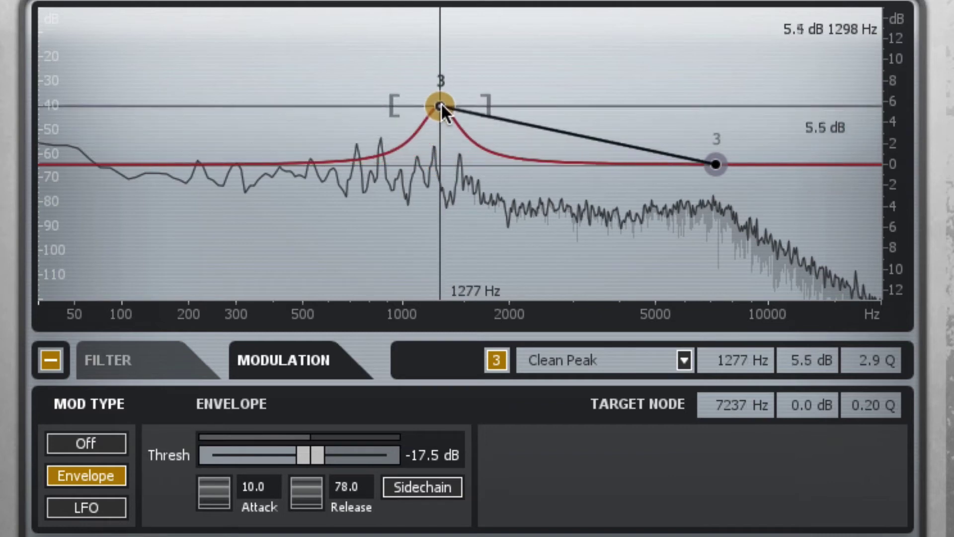
left_click_drag(714, 159, 710, 214)
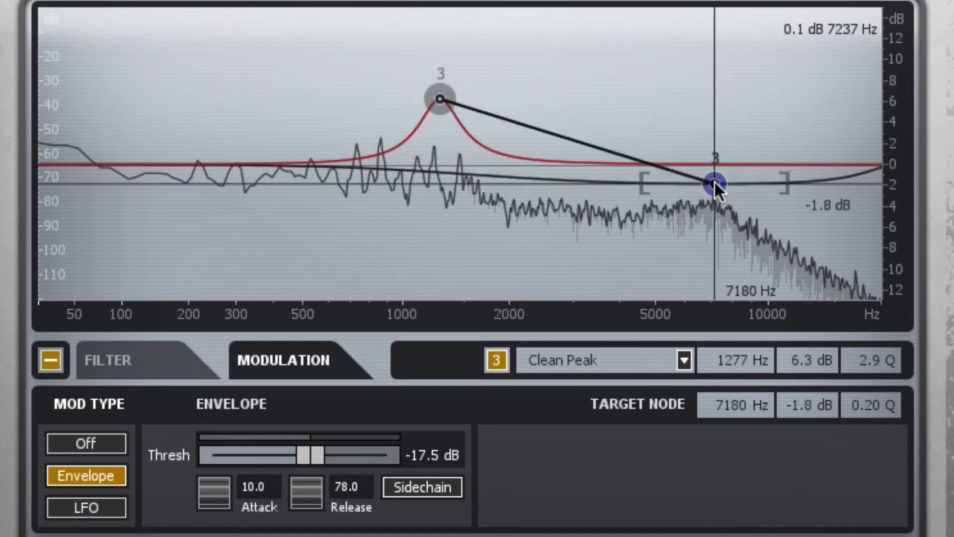
mouse_move(640, 207)
left_mouse_down()
mouse_move(671, 210)
mouse_move(727, 244)
left_mouse_up()
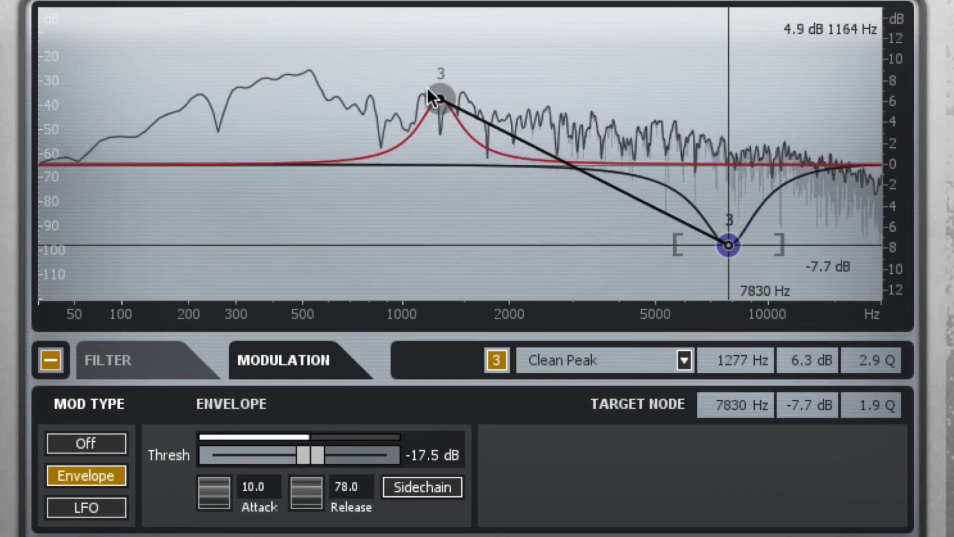
Move the peak up to about 3243 Hz, 7.6 dB and the target node down near 284 Hz, 8.8 dB
mouse_move(440, 98)
left_mouse_down()
mouse_move(353, 80)
mouse_move(424, 92)
left_mouse_up()
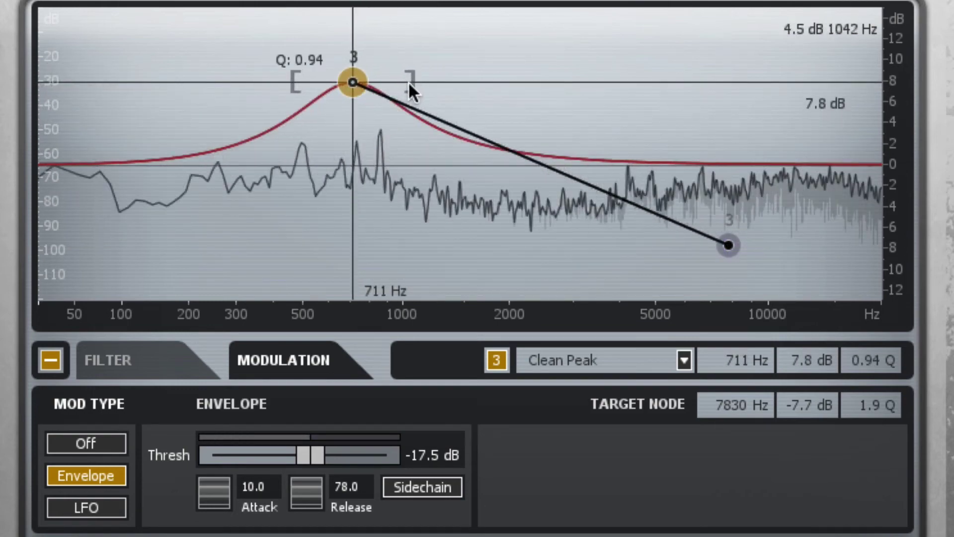
left_click(729, 244)
left_click_drag(728, 247, 252, 235)
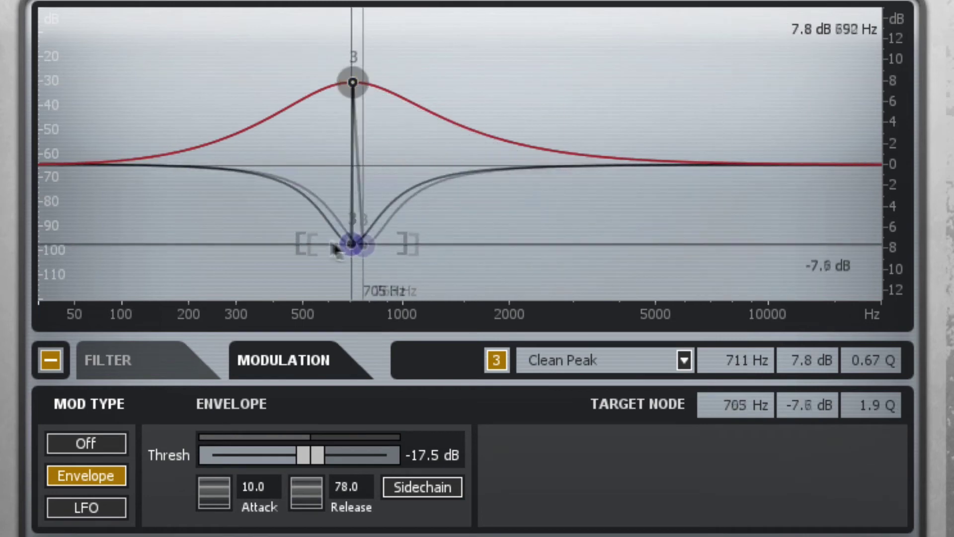
left_click_drag(354, 81, 586, 86)
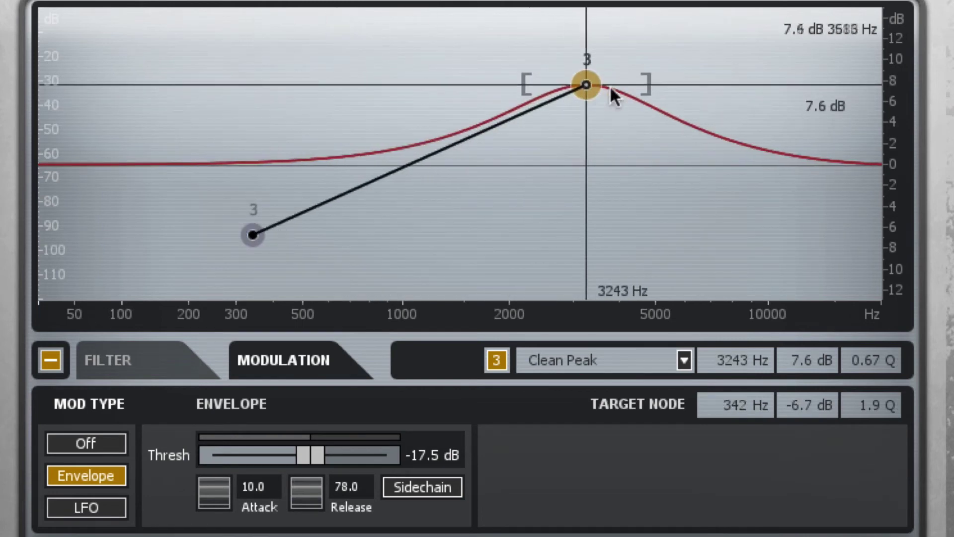
mouse_move(251, 234)
left_mouse_down()
mouse_move(252, 243)
mouse_move(230, 71)
left_mouse_up()
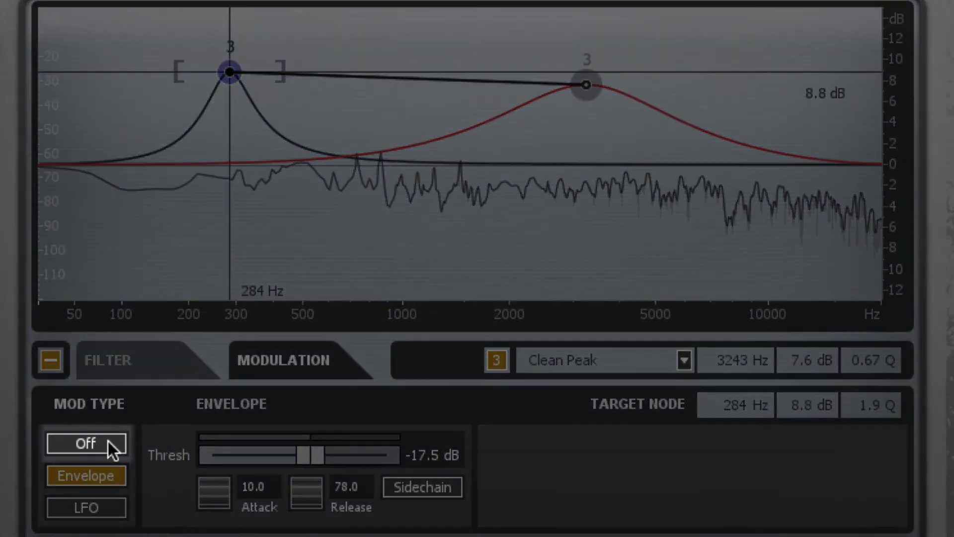
Turn band 3's modulation off and change its filter type to Vocal 1
left_click(104, 442)
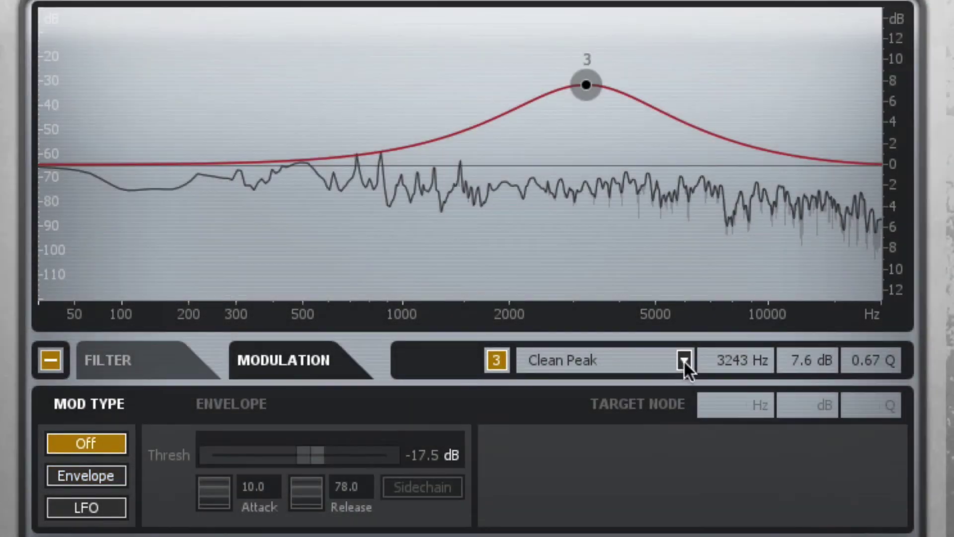
left_click(684, 361)
left_click(739, 329)
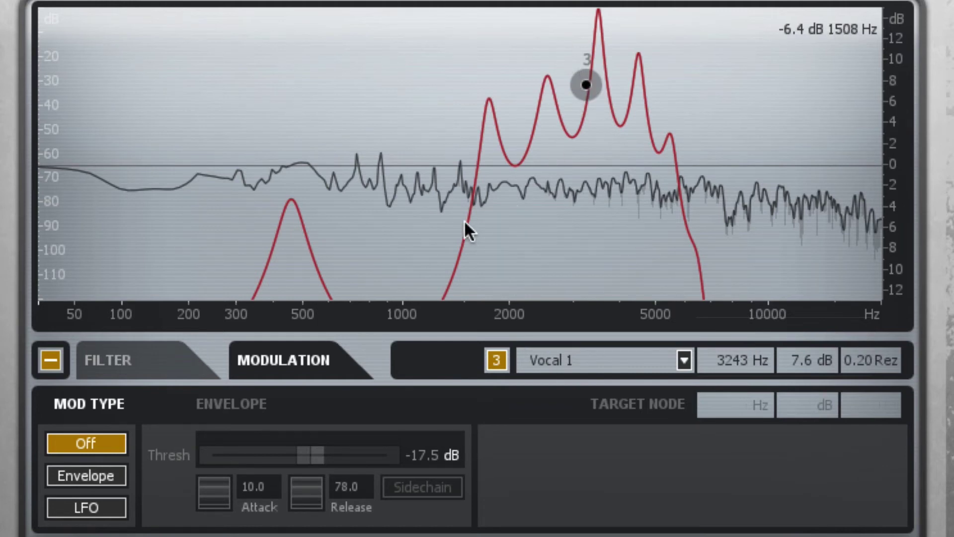
Sweep the Vocal 1 band up in frequency and back to about 3 kHz, 2.6 dB, 0.85 Rez
left_click_drag(586, 85, 584, 152)
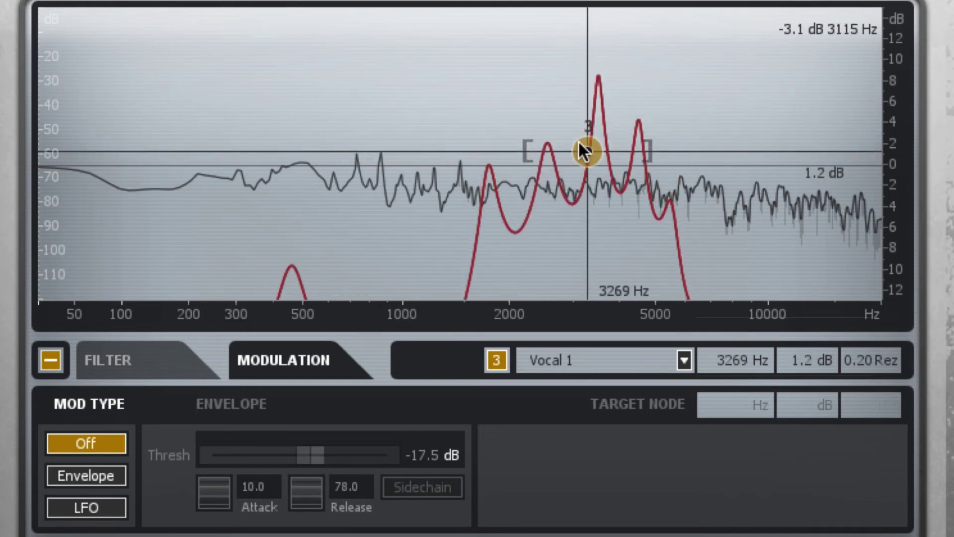
mouse_move(584, 152)
left_mouse_down()
mouse_move(608, 116)
mouse_move(625, 115)
left_mouse_up()
mouse_move(557, 114)
left_mouse_down()
mouse_move(518, 114)
mouse_move(685, 116)
left_mouse_up()
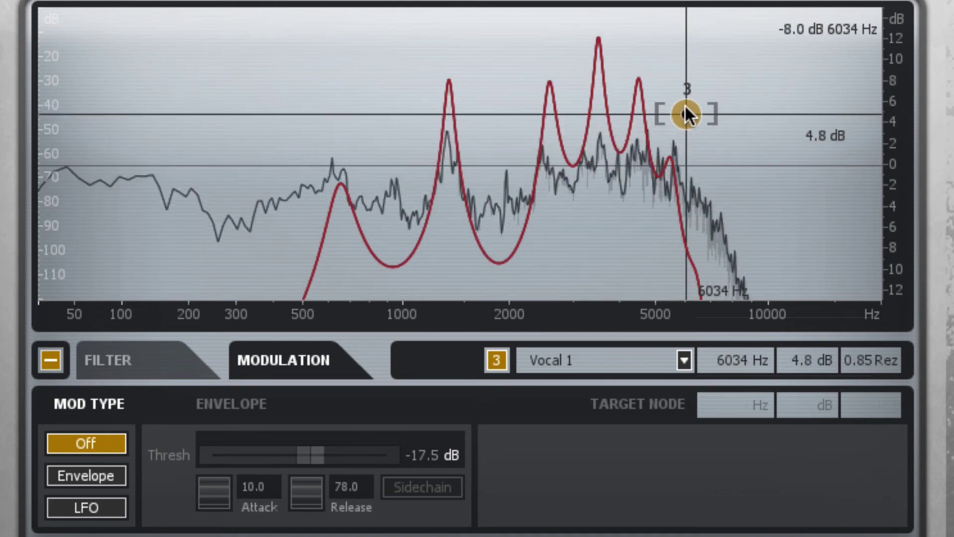
left_click_drag(685, 116, 734, 112)
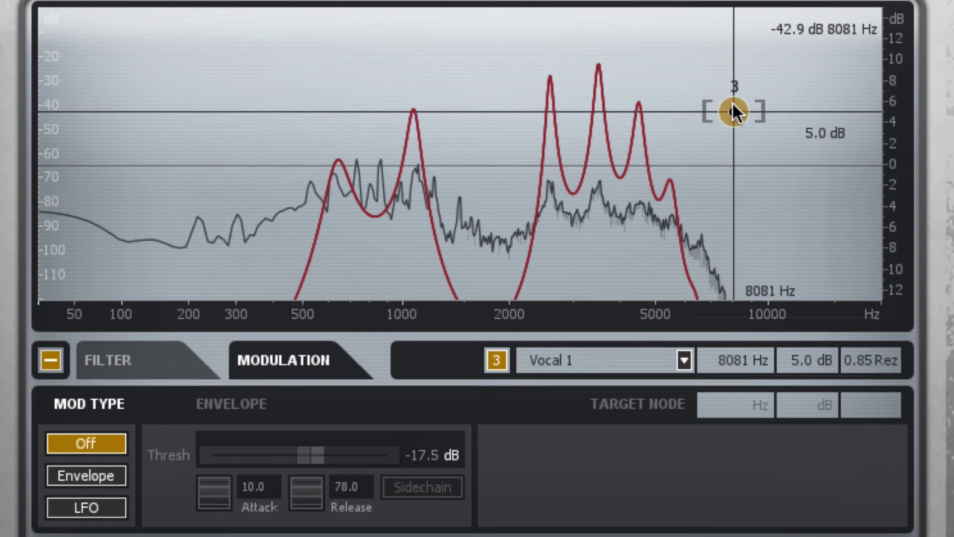
left_click_drag(734, 112, 574, 138)
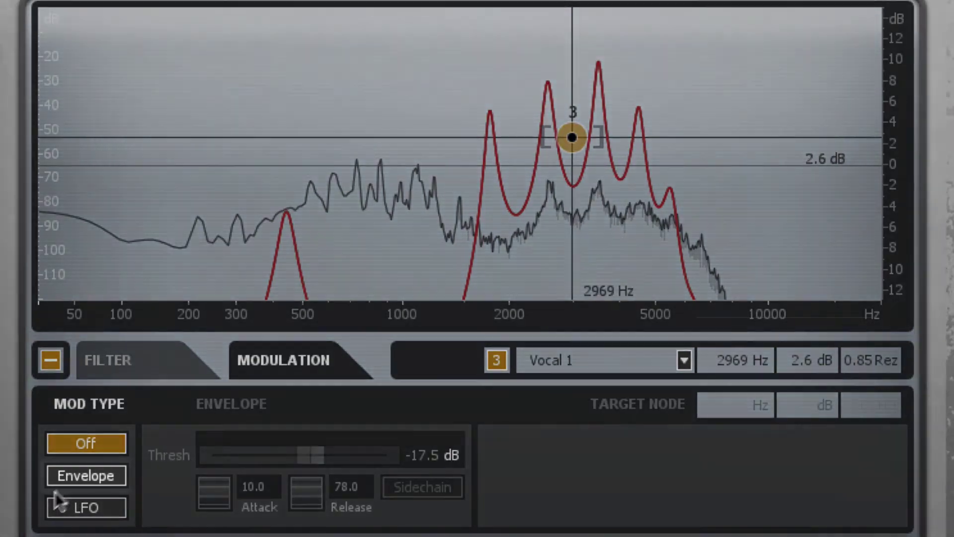
Switch band 3 to envelope modulation, starting at 1051 Hz with its target node near 7955 Hz, 3.8 dB
left_click(86, 475)
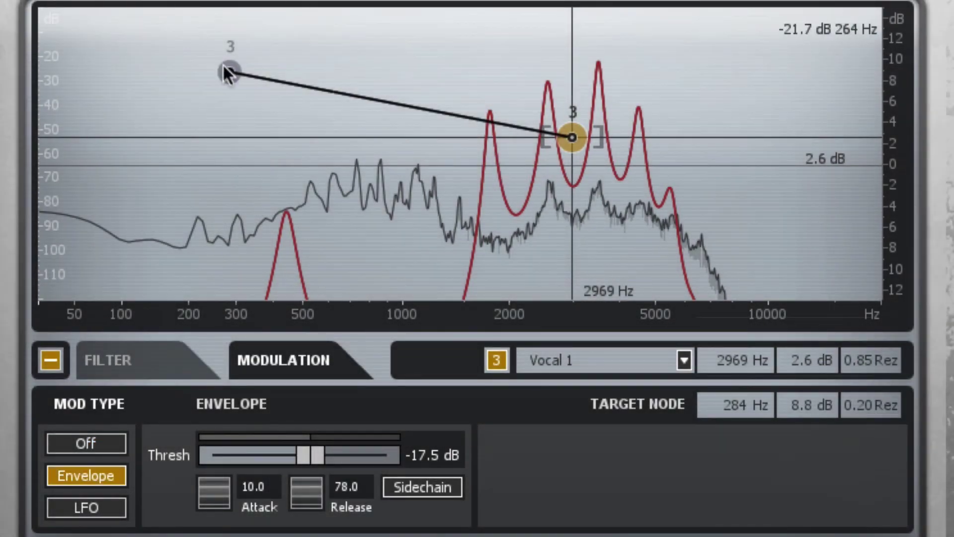
left_click_drag(229, 70, 729, 132)
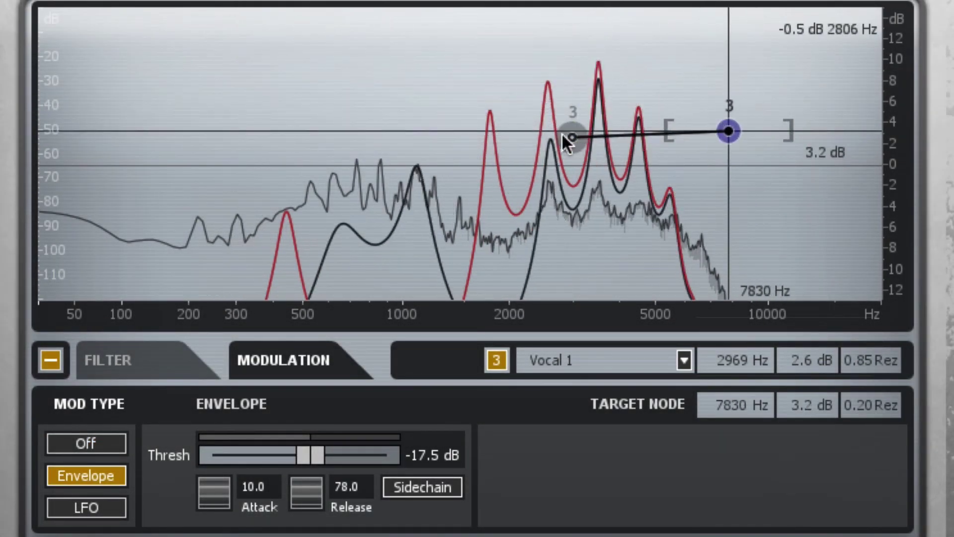
left_click_drag(573, 134, 411, 111)
left_click_drag(728, 131, 730, 126)
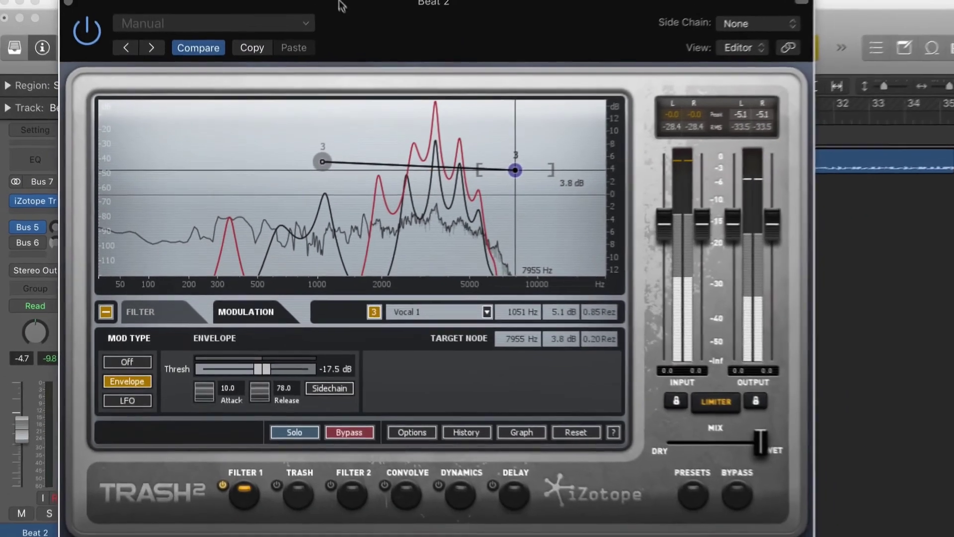
Cycle bars 61–64 around the air-wrench SFX region in Logic Pro and start playback
left_click_drag(340, 6, 288, 23)
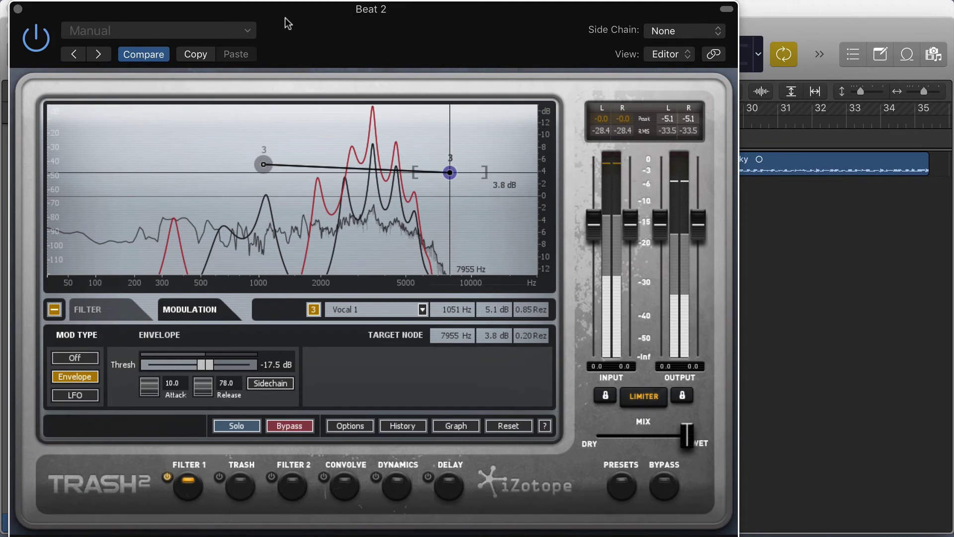
scroll(822, 170, "right", 10)
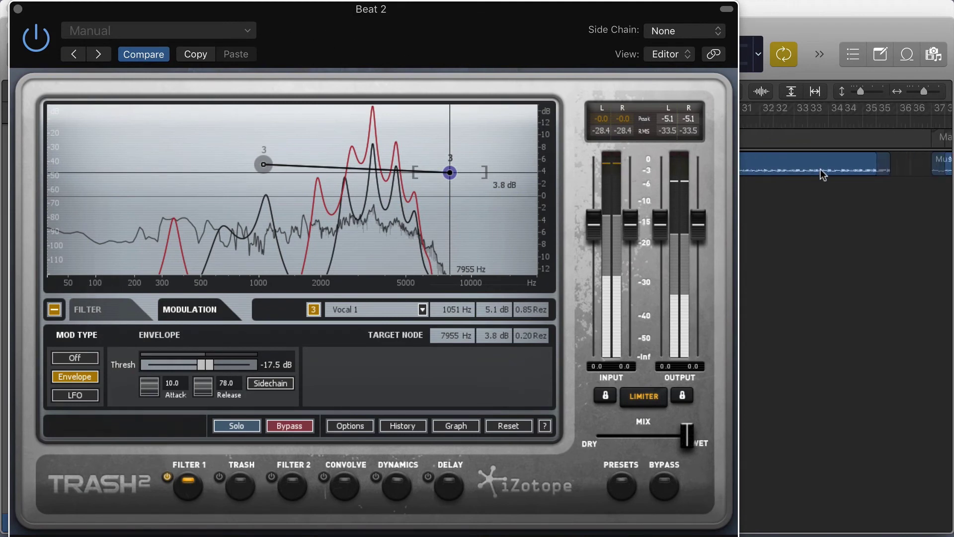
scroll(825, 176, "right", 5)
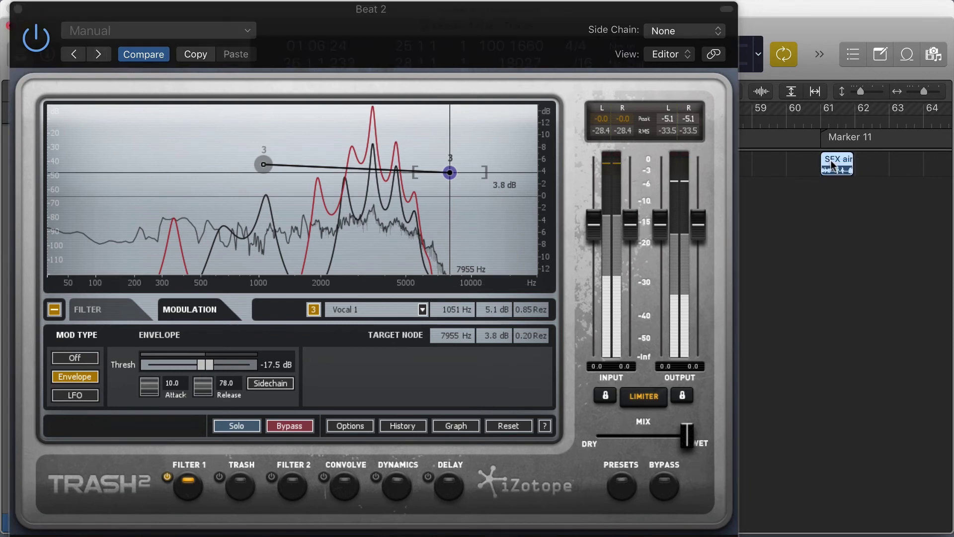
left_click_drag(827, 112, 931, 112)
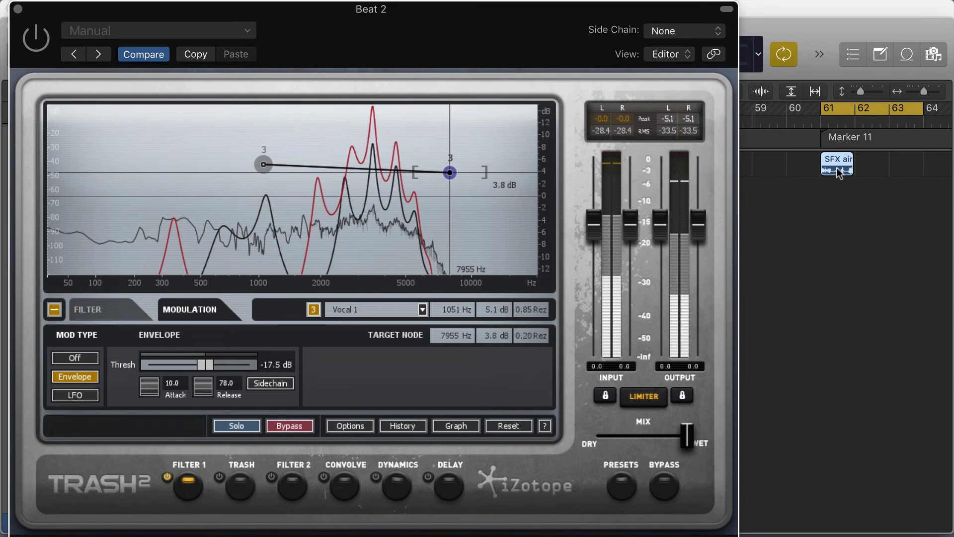
key("space")
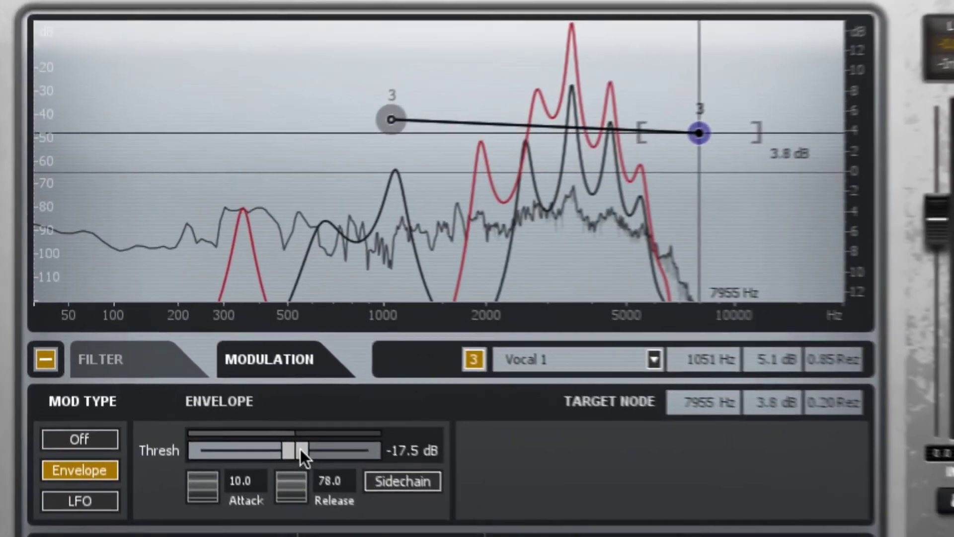
Tune the envelope threshold by ear, settling around -18 dB
left_click_drag(301, 450, 381, 449)
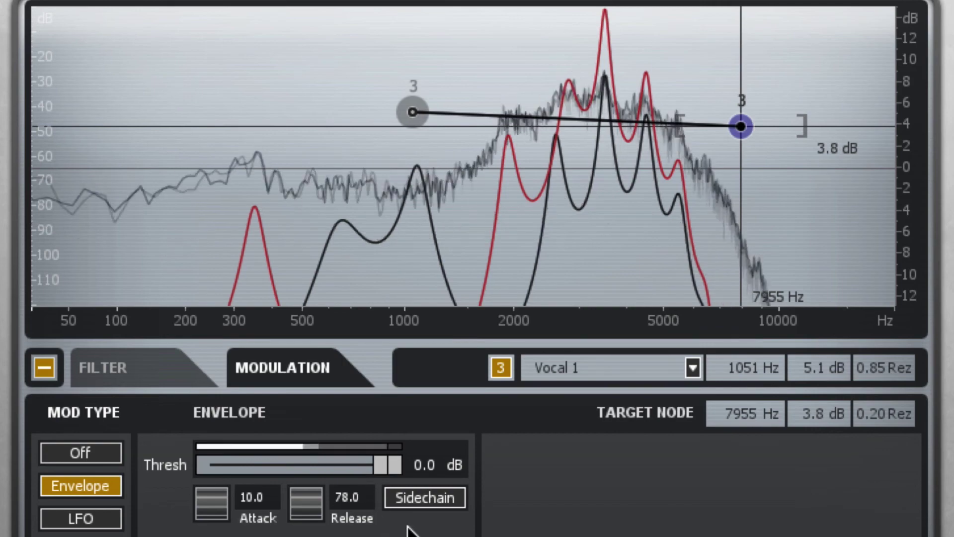
left_click_drag(383, 457, 297, 457)
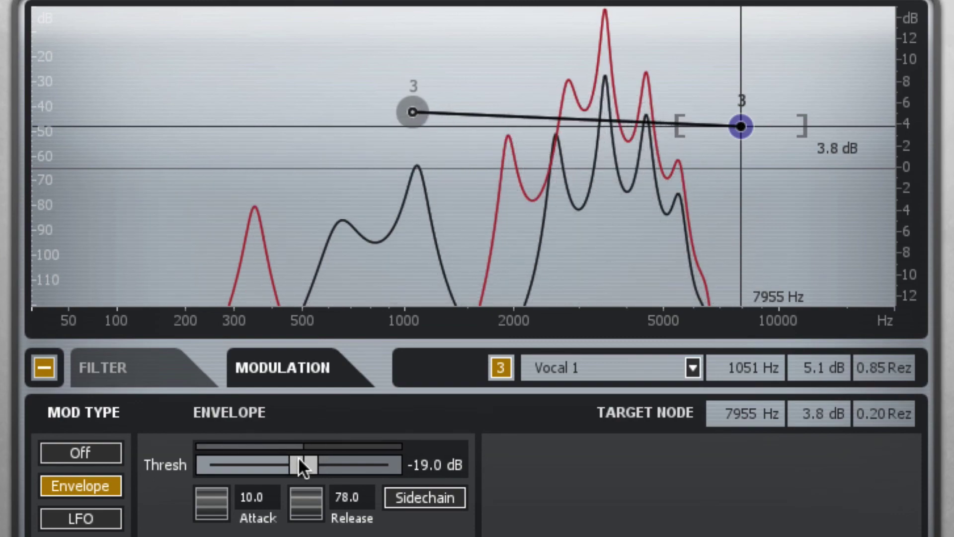
left_click_drag(297, 457, 301, 455)
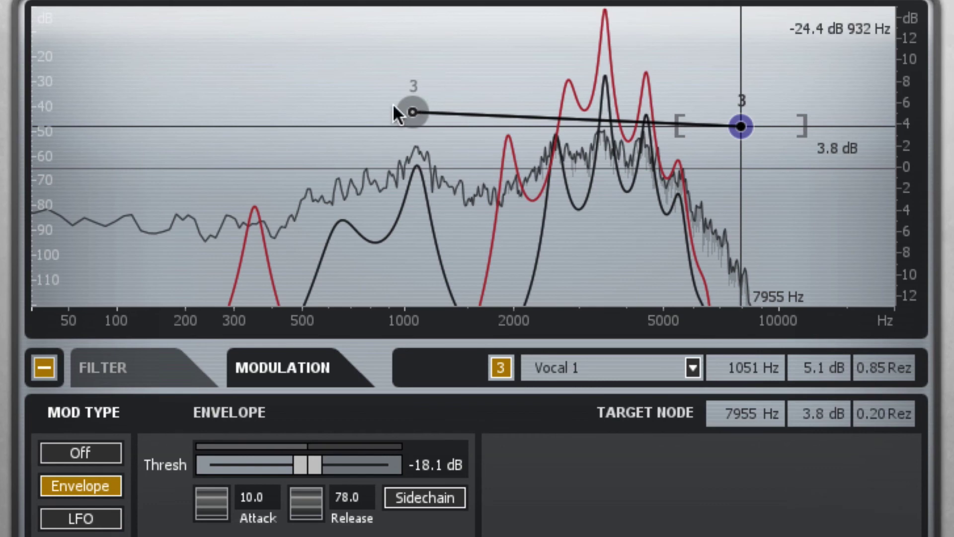
Move band 3's start to 599 Hz, its target to 9459 Hz, 9.2 dB, with threshold -16.0 dB
left_click_drag(412, 112, 369, 112)
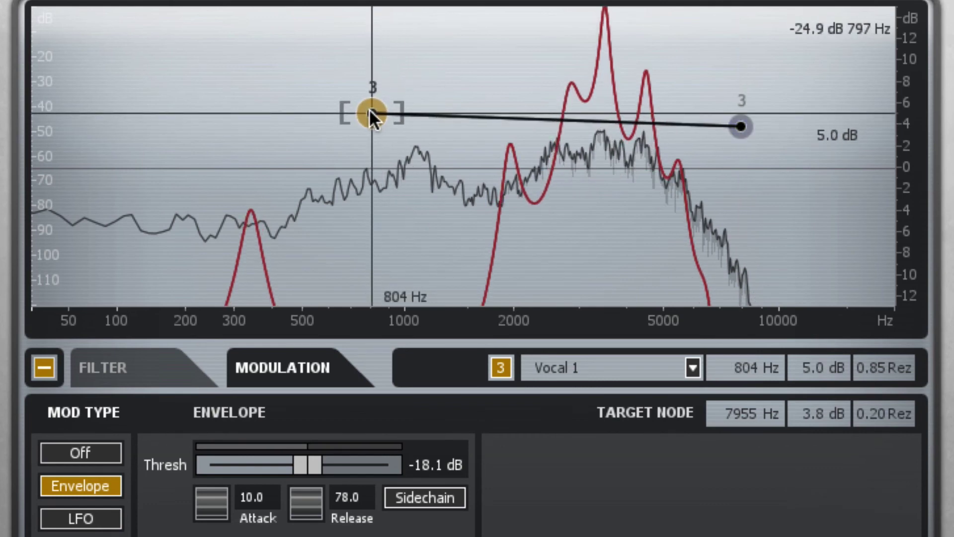
mouse_move(740, 126)
left_mouse_down()
mouse_move(745, 151)
mouse_move(765, 175)
mouse_move(770, 63)
left_mouse_up()
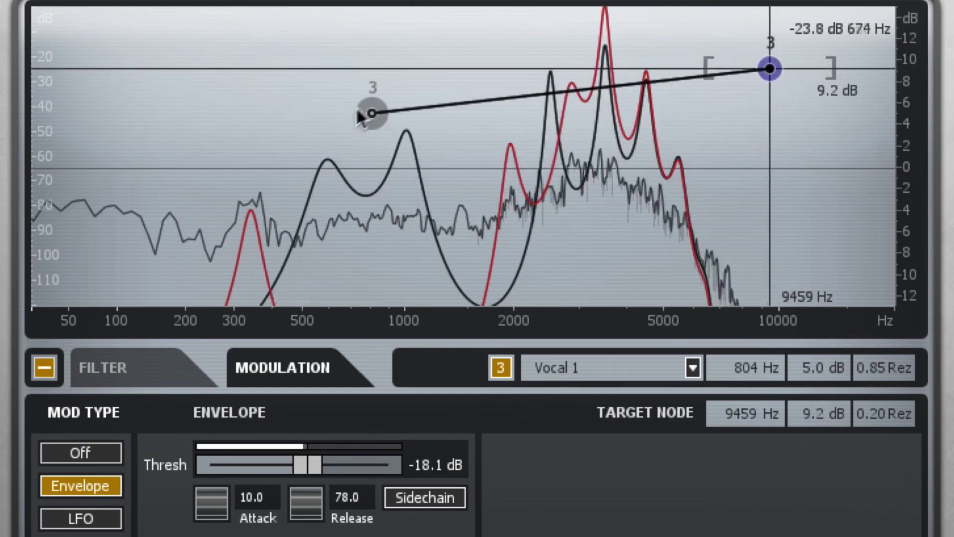
mouse_move(373, 113)
left_mouse_down()
mouse_move(357, 173)
mouse_move(328, 176)
left_mouse_up()
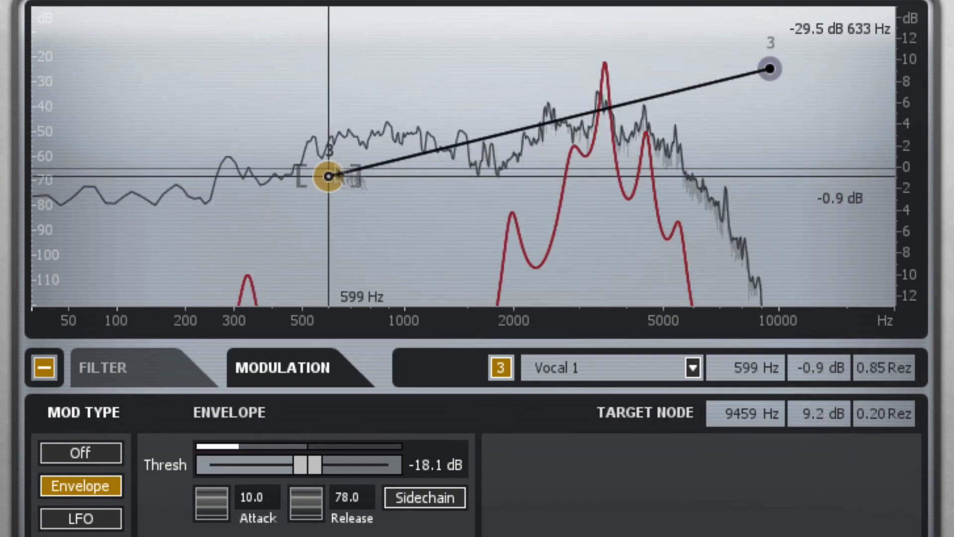
left_click_drag(307, 463, 319, 464)
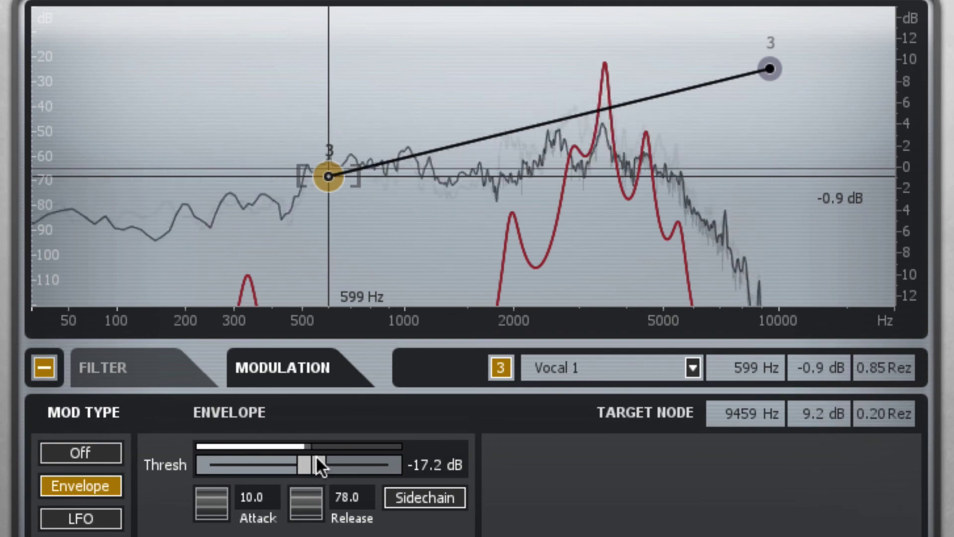